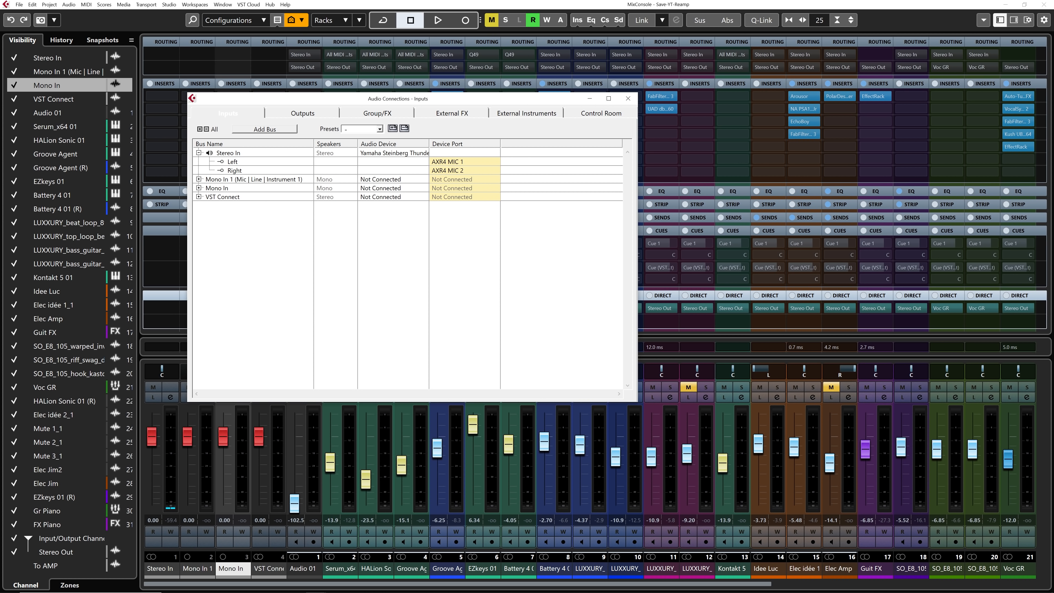
- Add a mono input bus named TEST in the audio connections and close that window
click(265, 129)
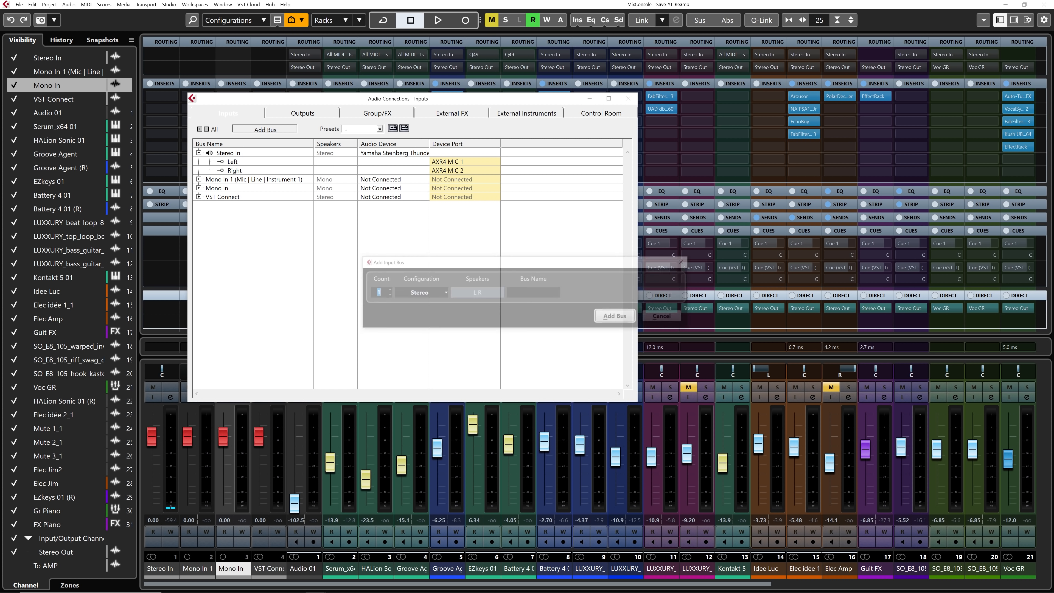
click(418, 293)
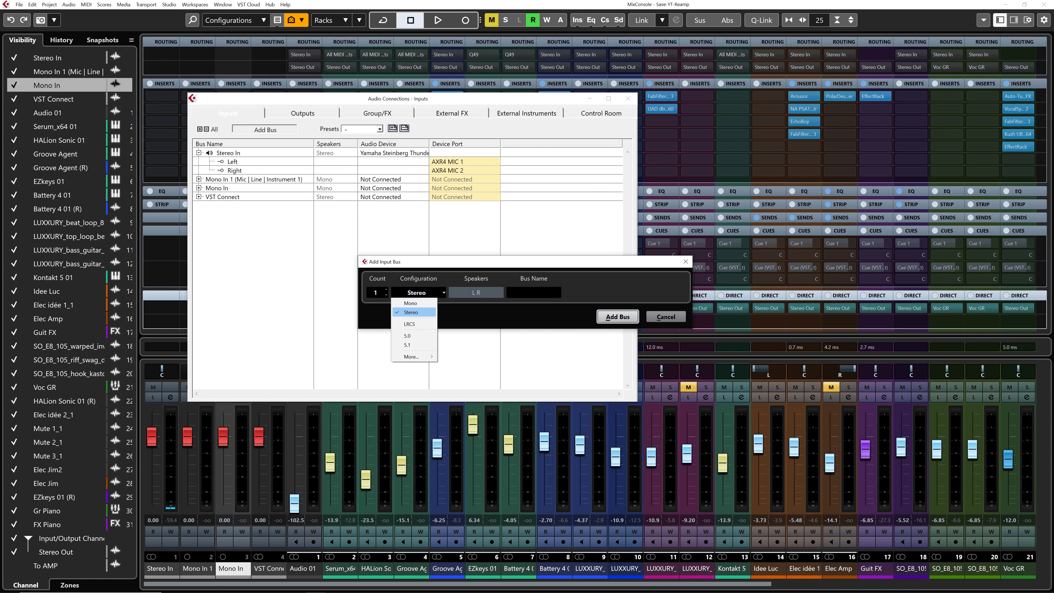
click(414, 303)
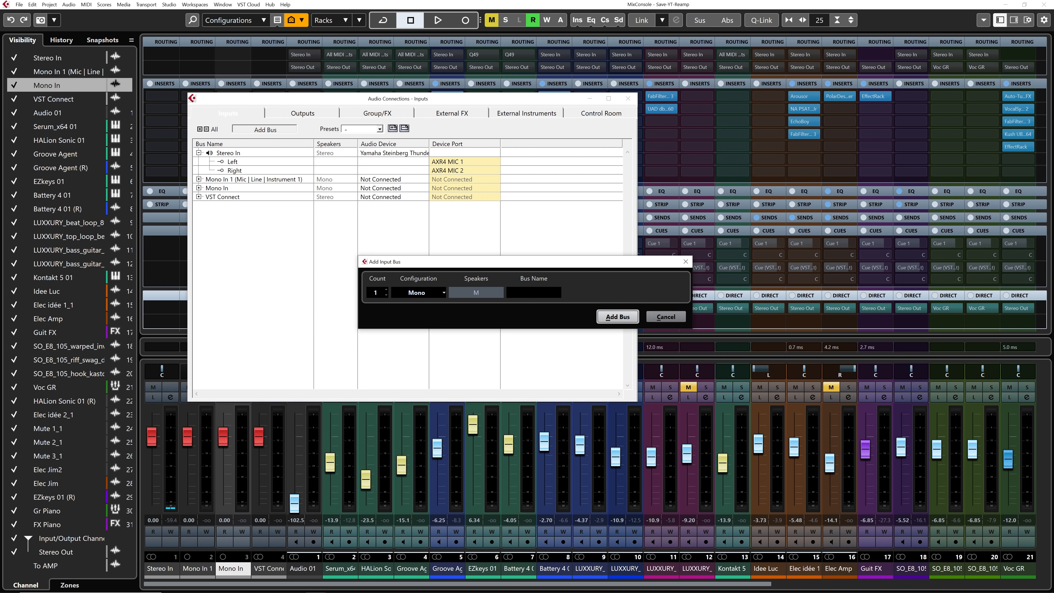
text(TEST)
key(Return)
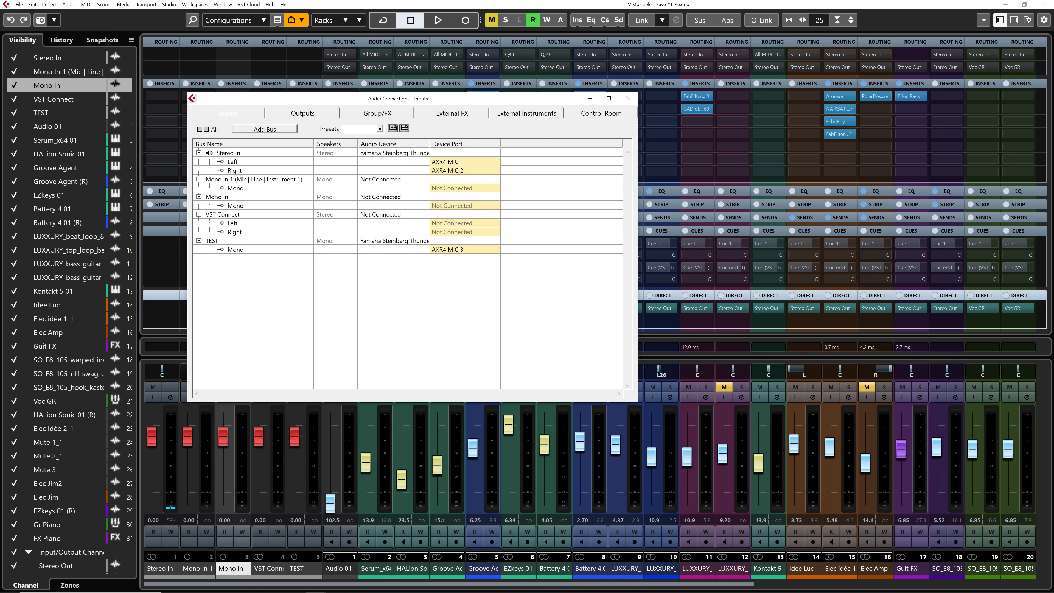
click(628, 98)
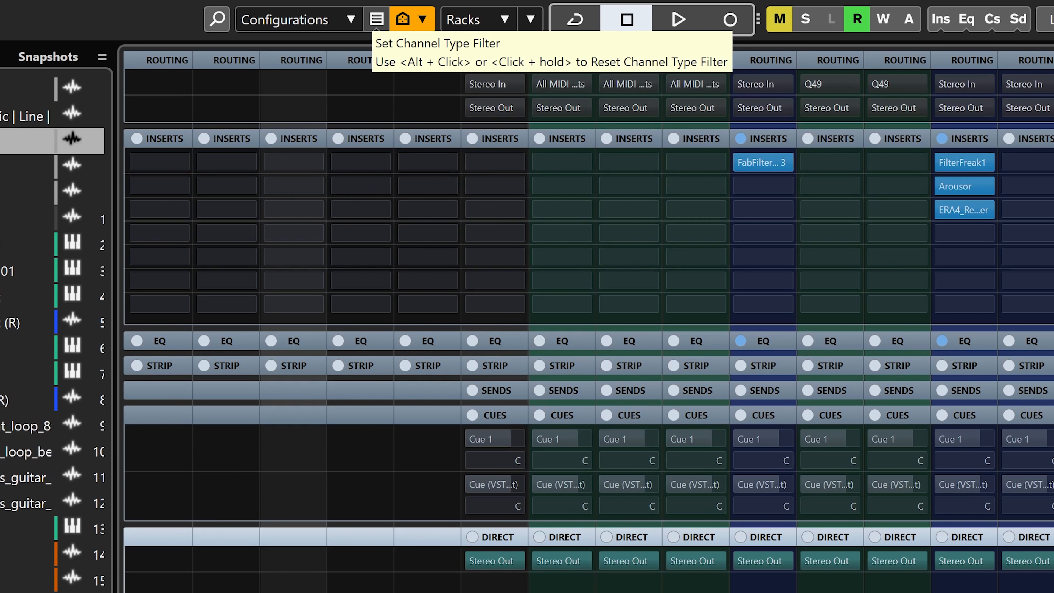
- Filter the MixConsole by channel type, hiding the input, instrument, sampler and output channels
click(312, 22)
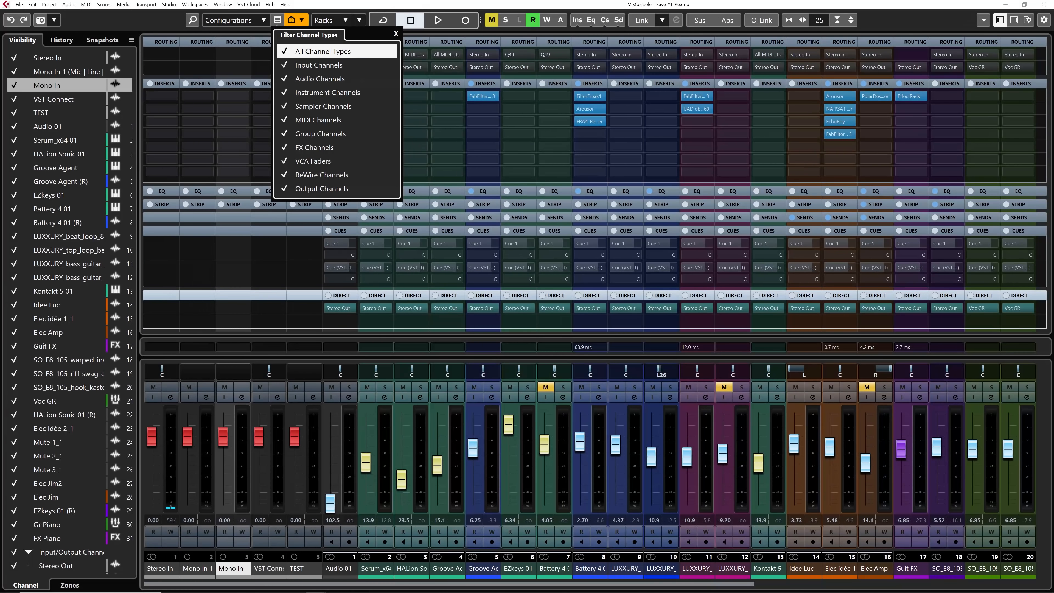
click(318, 65)
key(Escape)
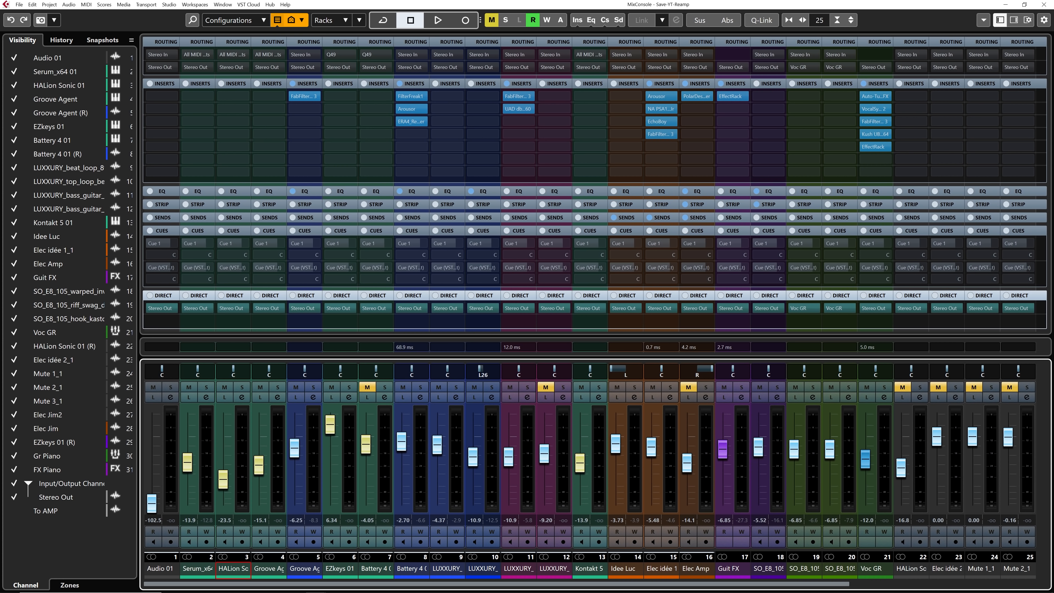
click(277, 20)
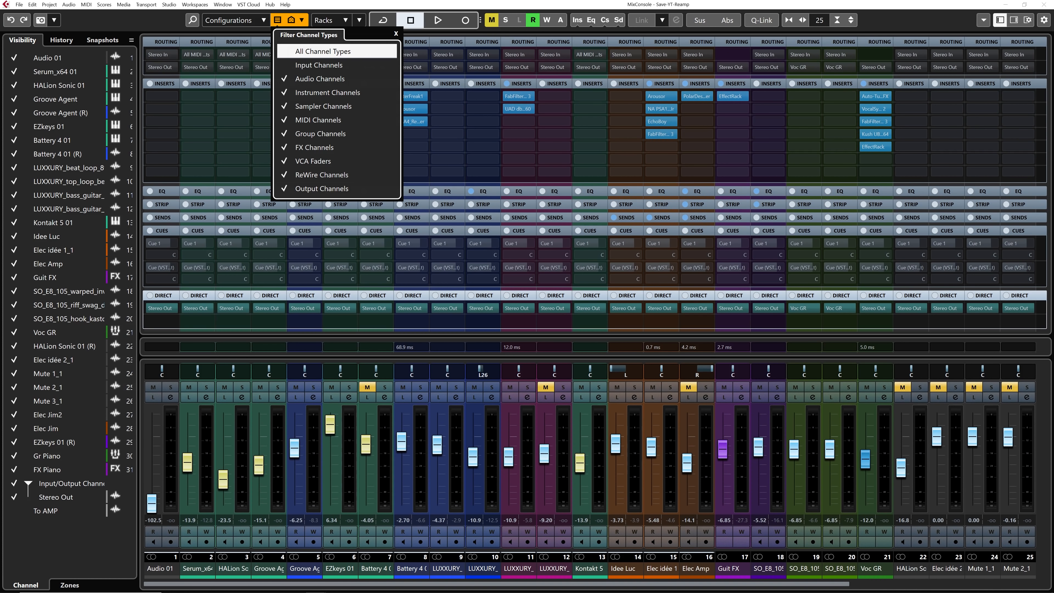
click(327, 93)
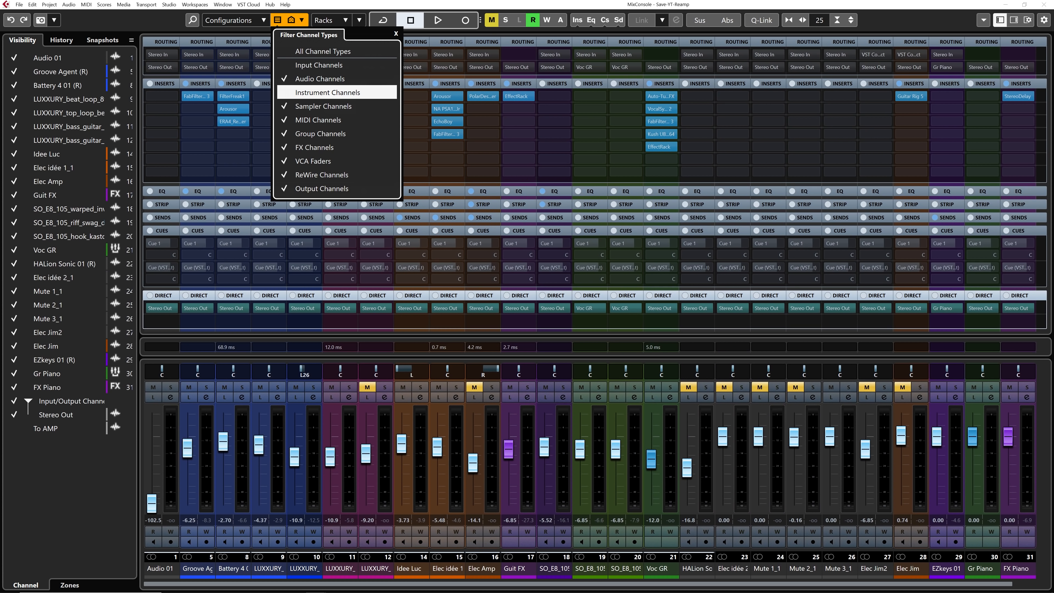
click(321, 188)
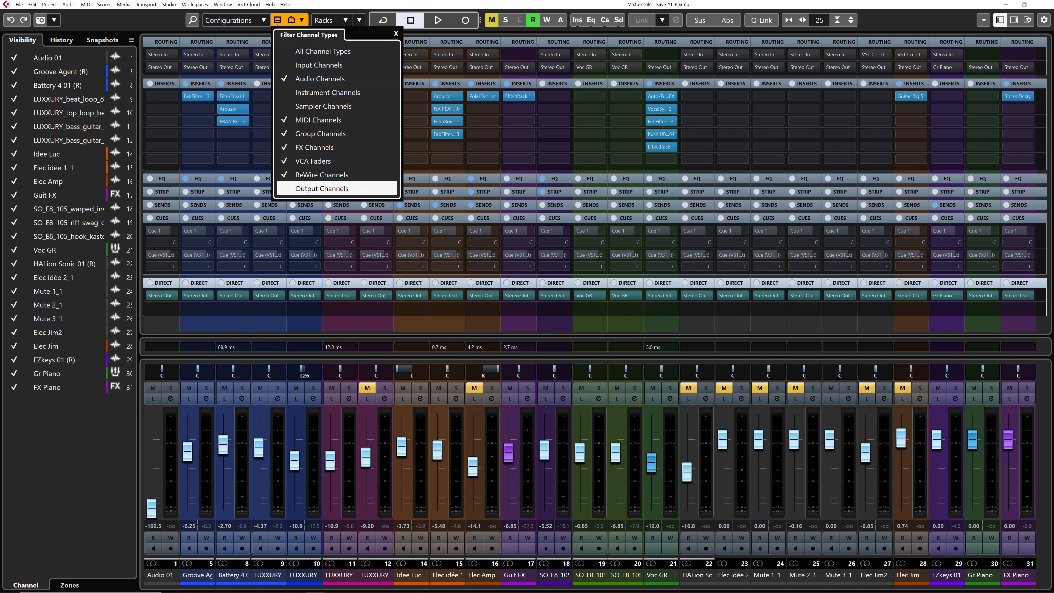
click(321, 188)
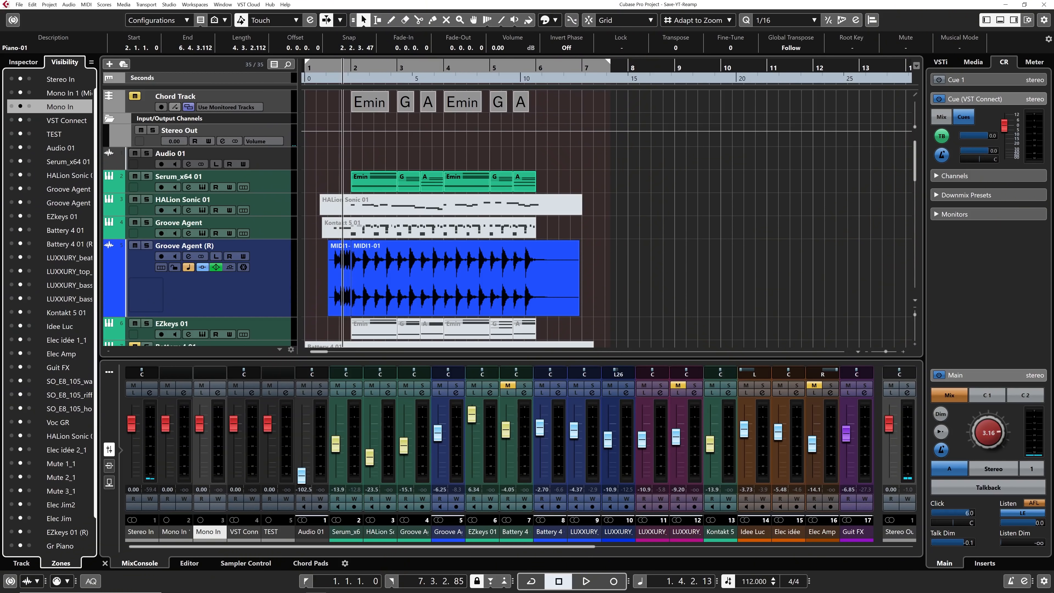
- Hide the project's mixer area, record-enable the Mute 3_1 track and place the project cursor just after bar 8
scroll(510, 218, down, 2)
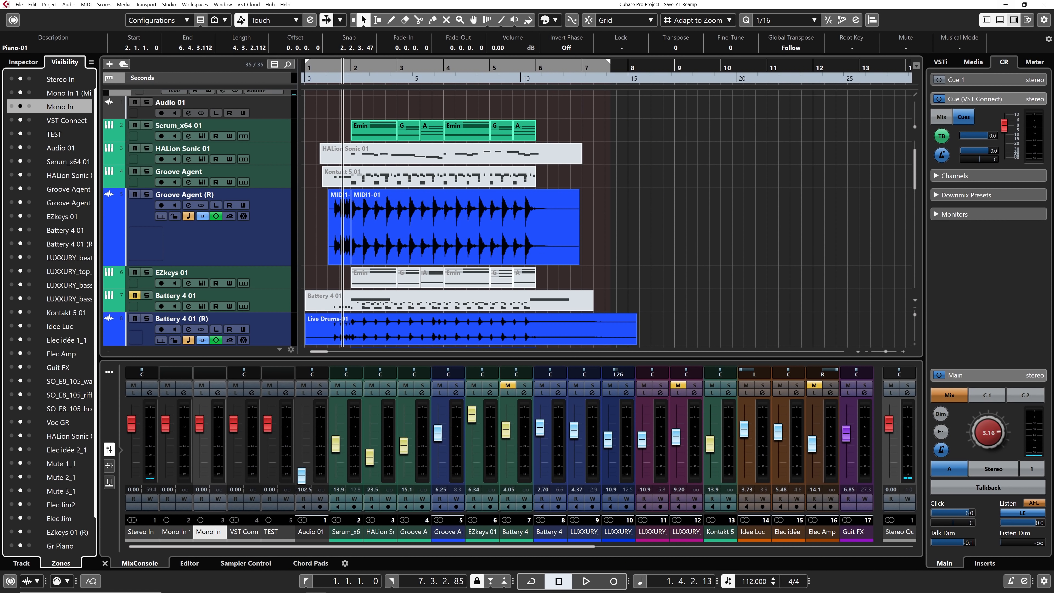
click(1000, 20)
scroll(606, 266, down, 6)
scroll(606, 291, down, 7)
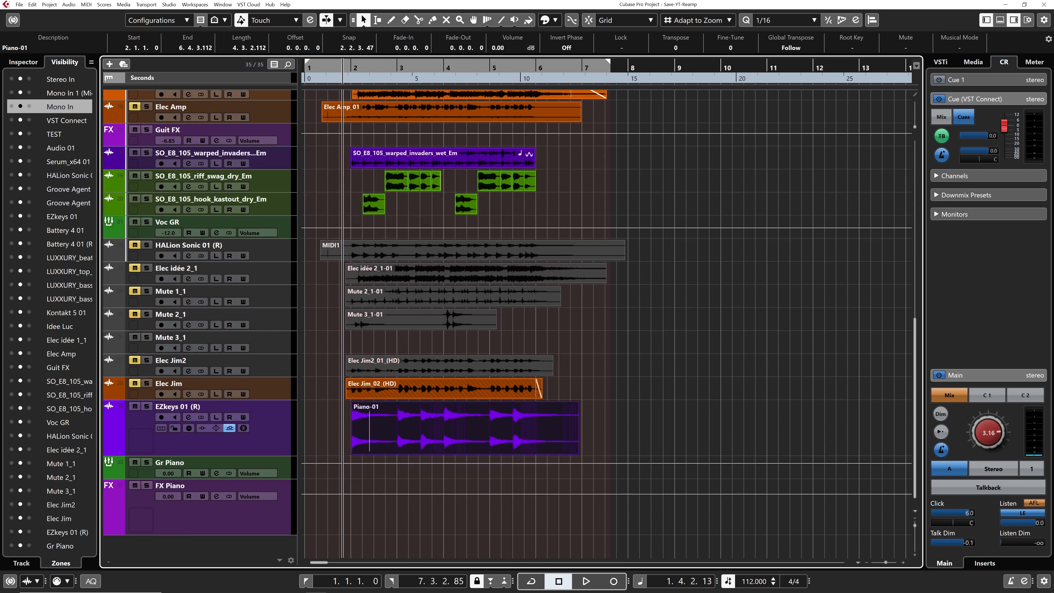
click(224, 338)
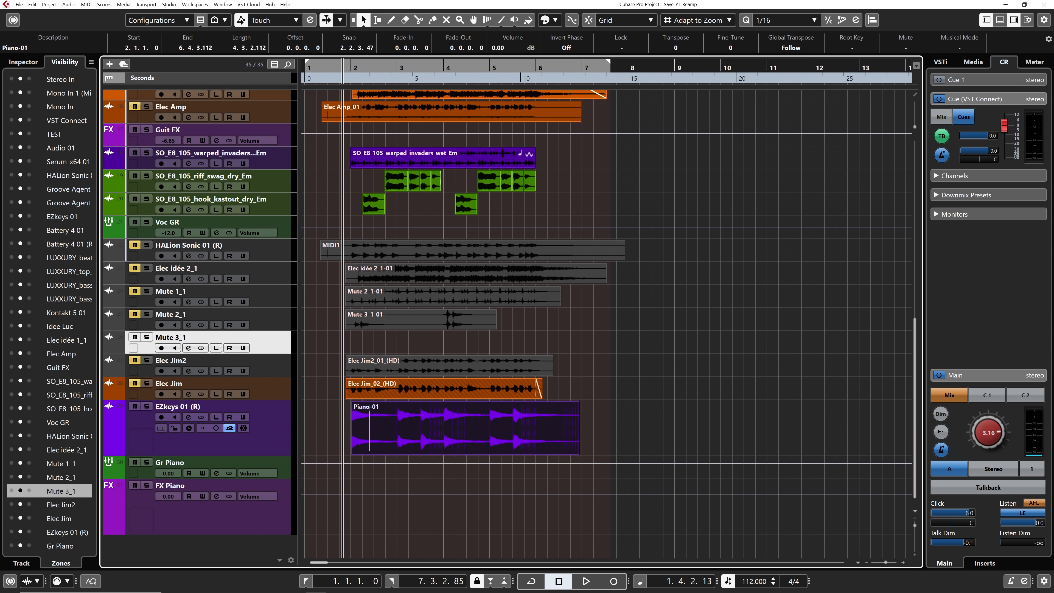
key(r)
click(638, 69)
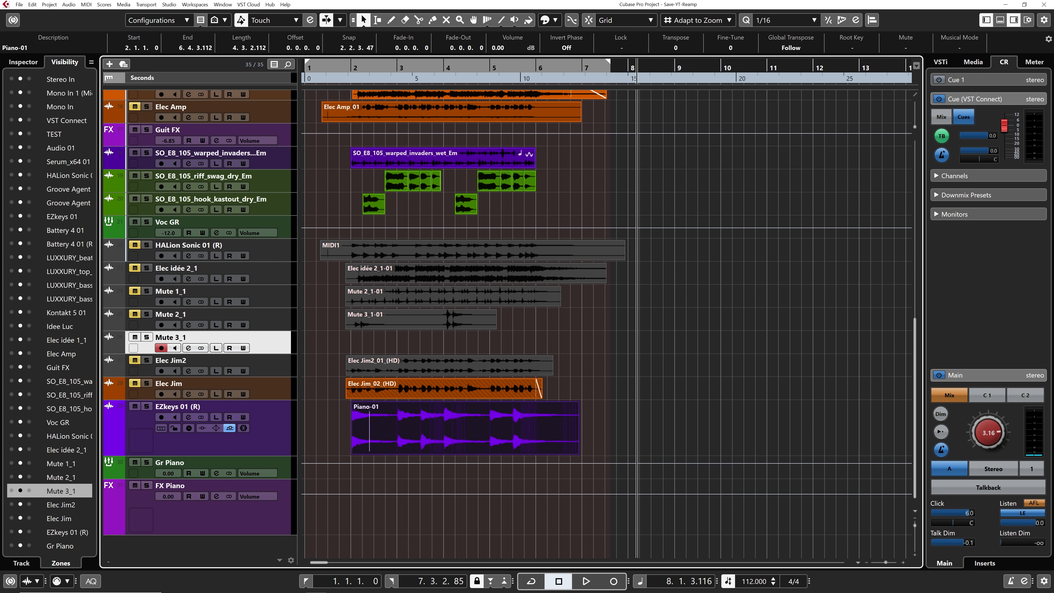
- Set the Auto Monitoring mode in the VST preferences and accept the change
click(33, 5)
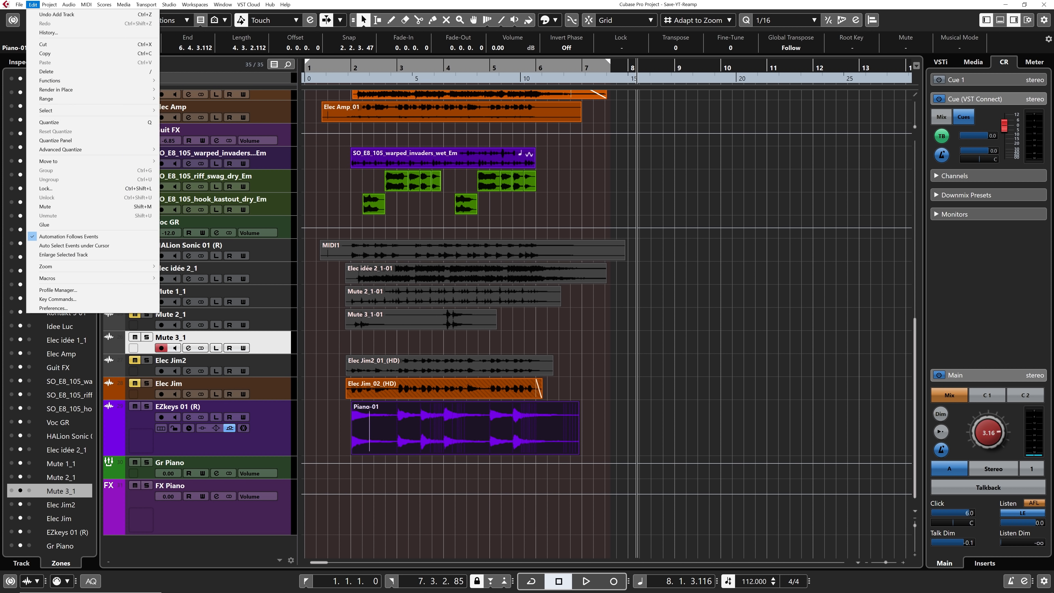
click(53, 308)
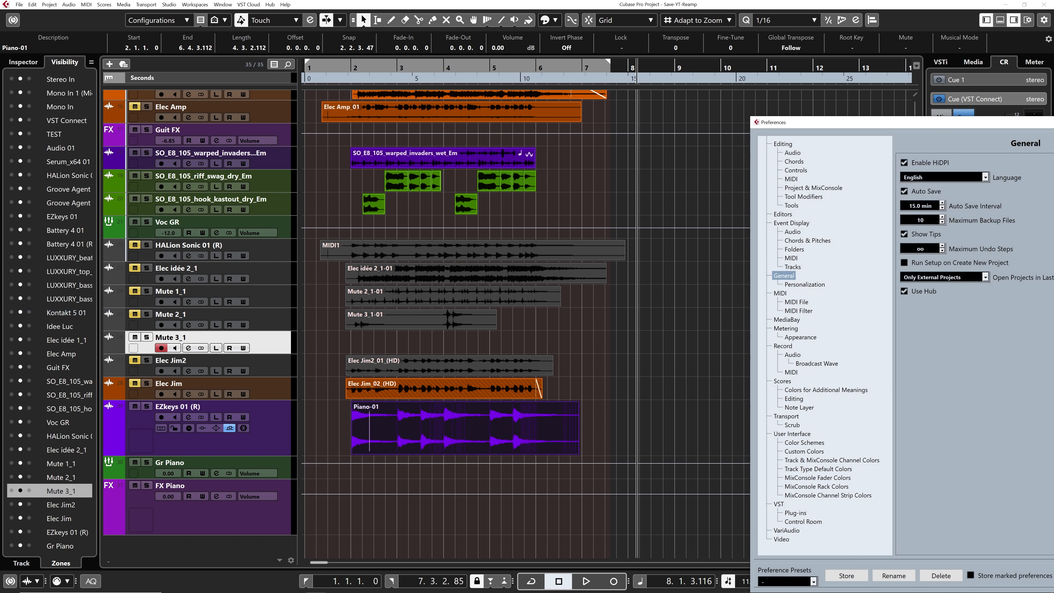
drag(892, 123, 280, 70)
click(169, 452)
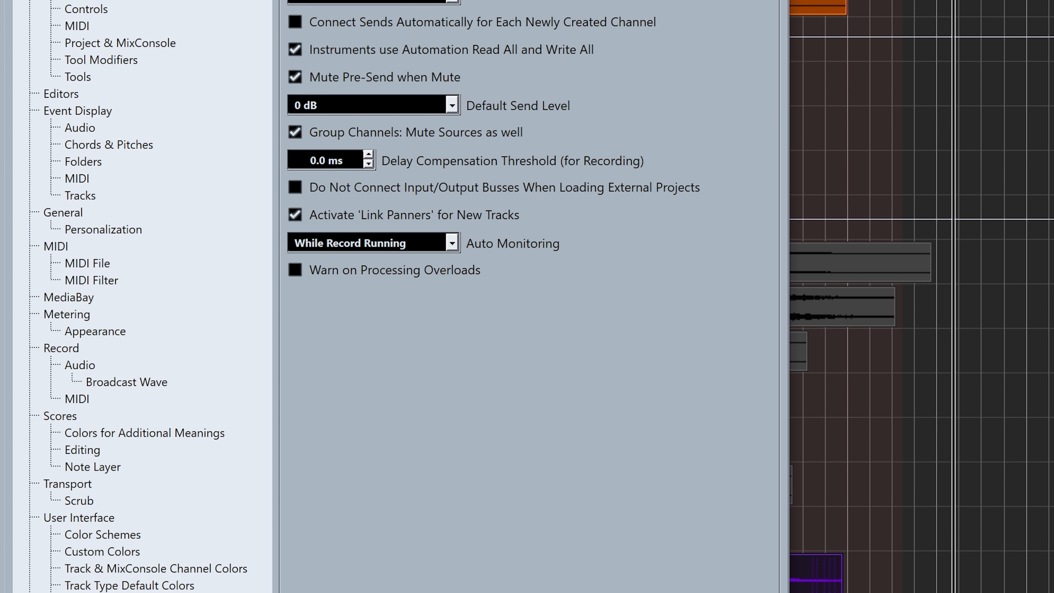
click(453, 242)
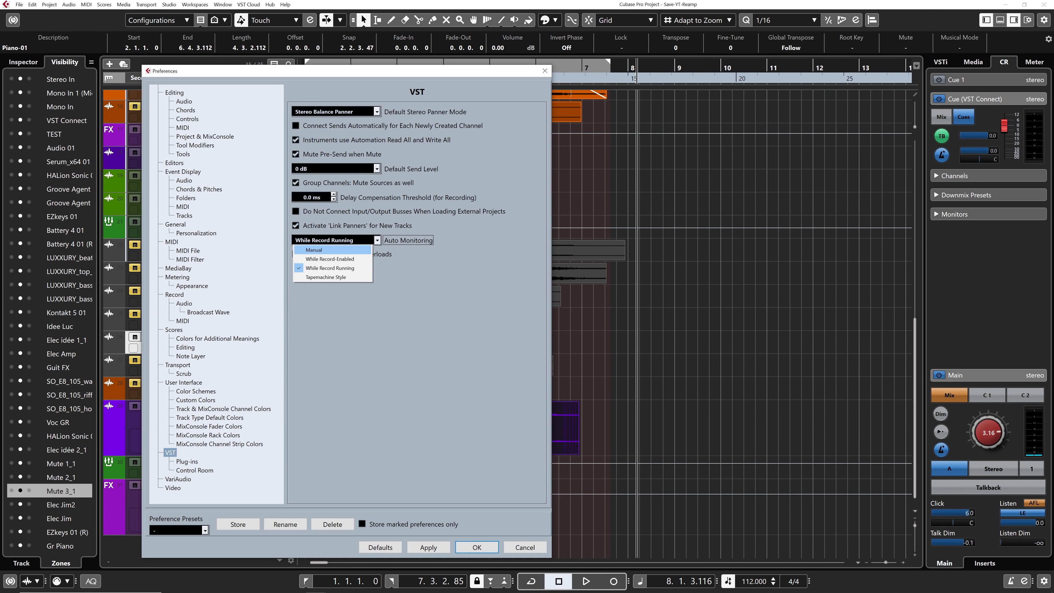
click(330, 262)
click(477, 547)
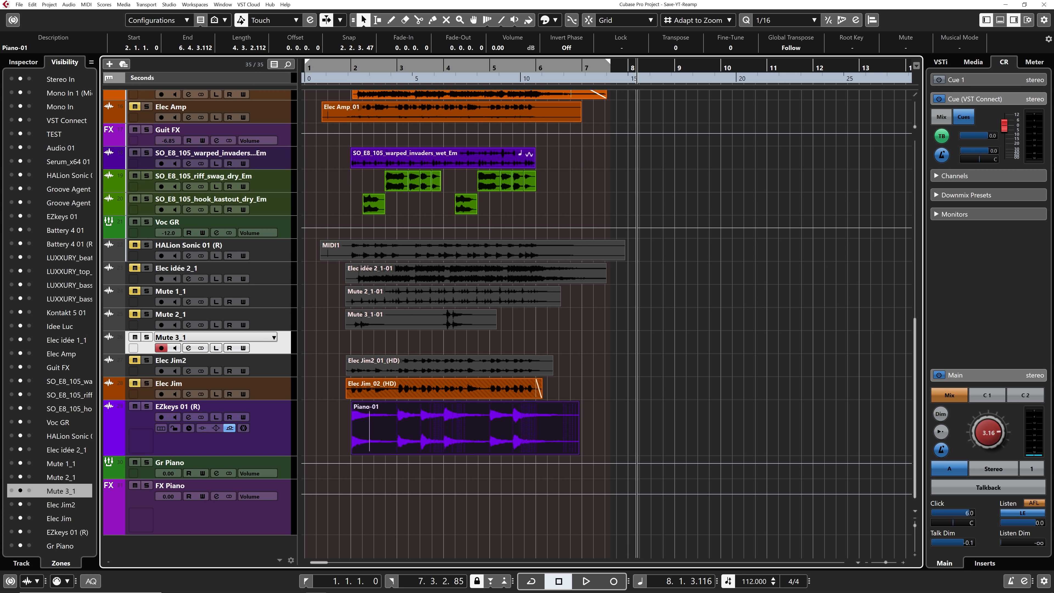
- Test monitoring on Mute 3_1 in the next Auto Monitoring mode with a short recording, deleting the take, and a playback pass
click(174, 348)
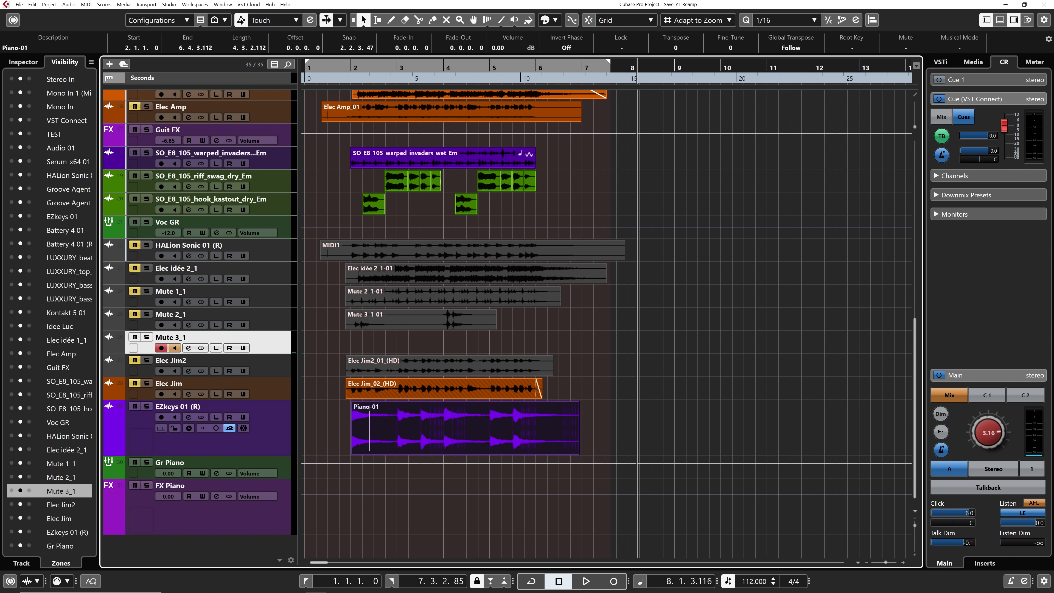
key(alt+m)
key(KP_Multiply)
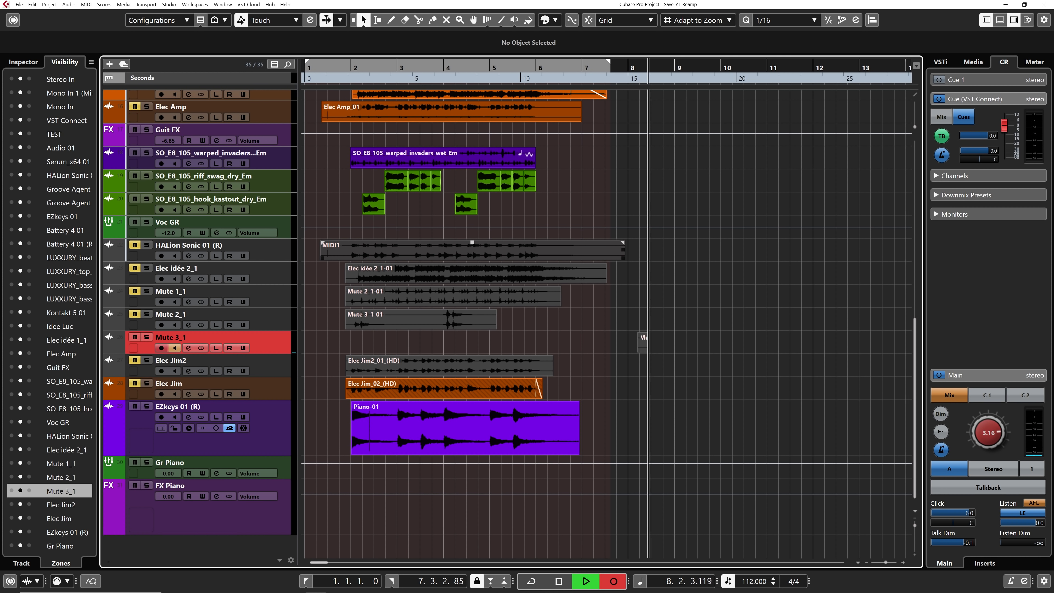
key(space)
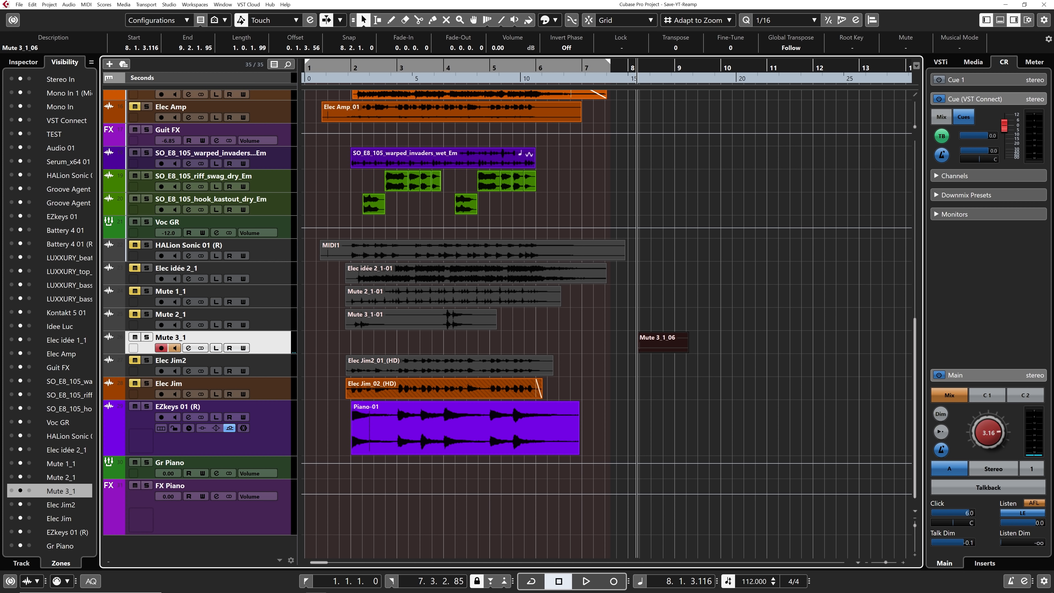
key(Delete)
key(space)
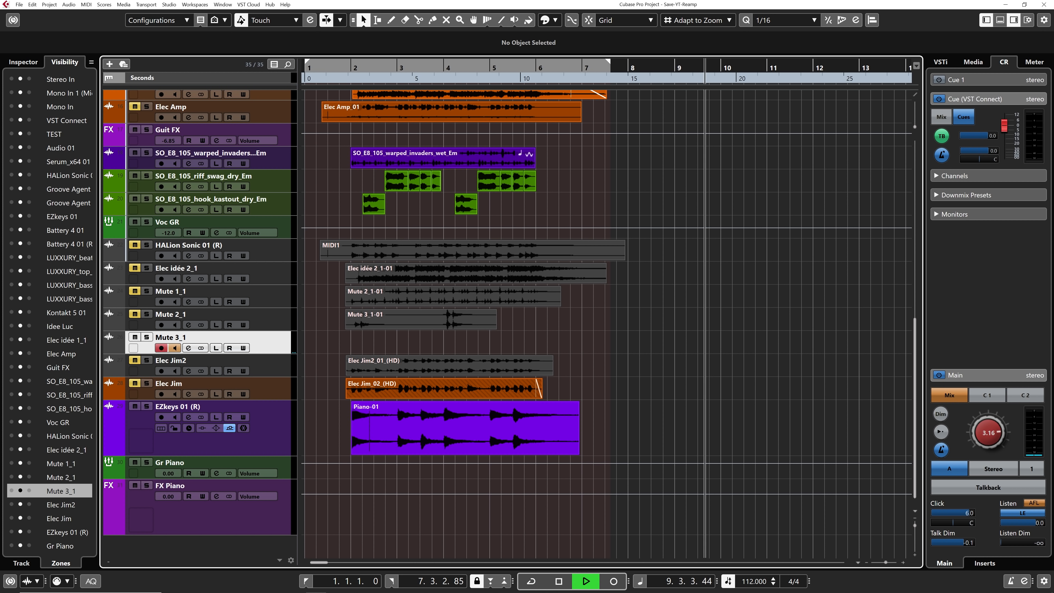
key(space)
- Switch to the following Auto Monitoring mode and record a short test take on Mute 3_1
key(alt+m)
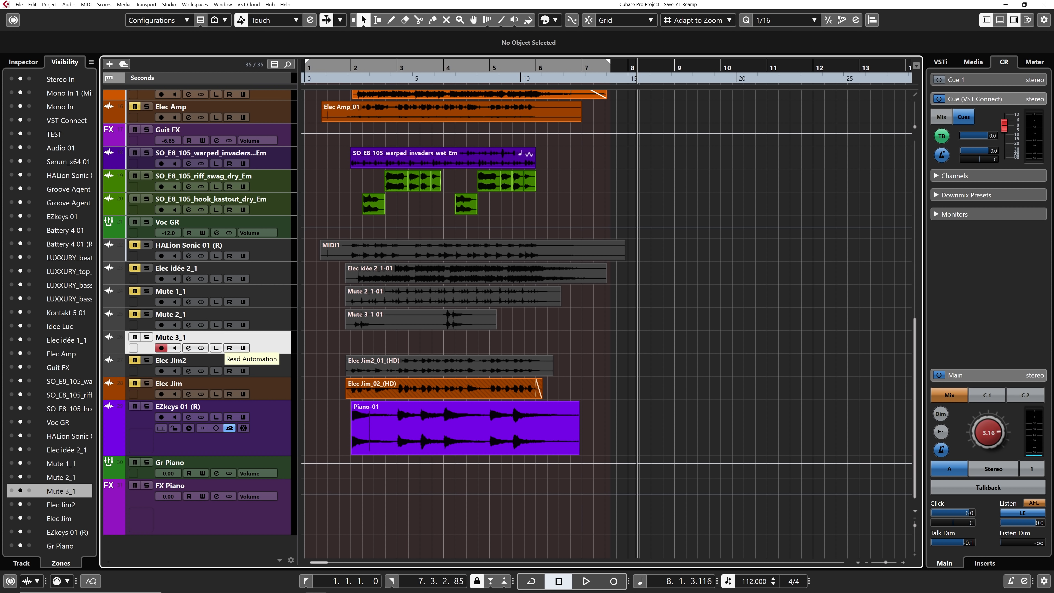
key(KP_Multiply)
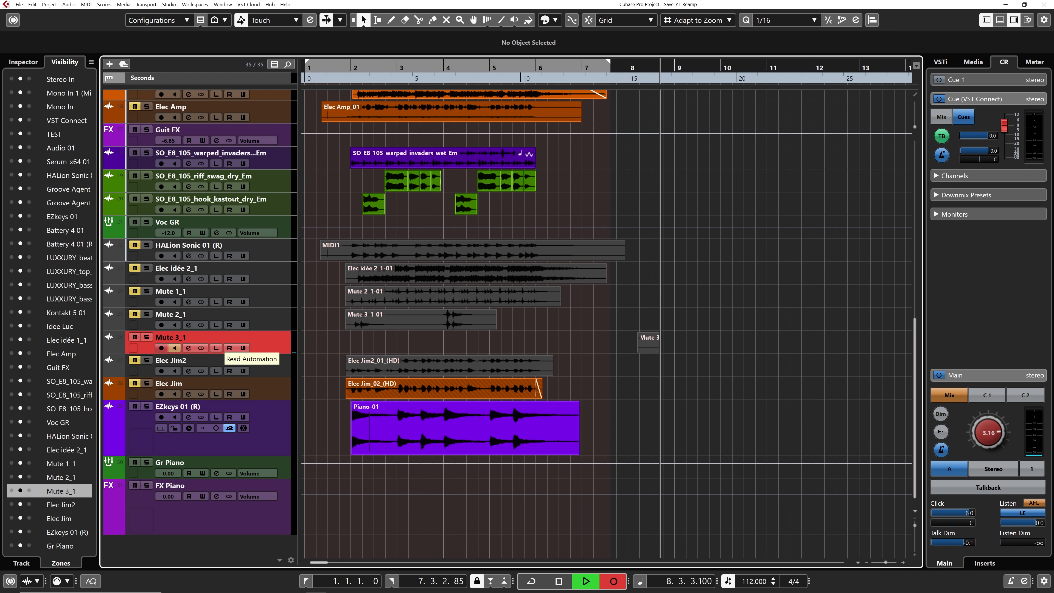
key(KP_Multiply)
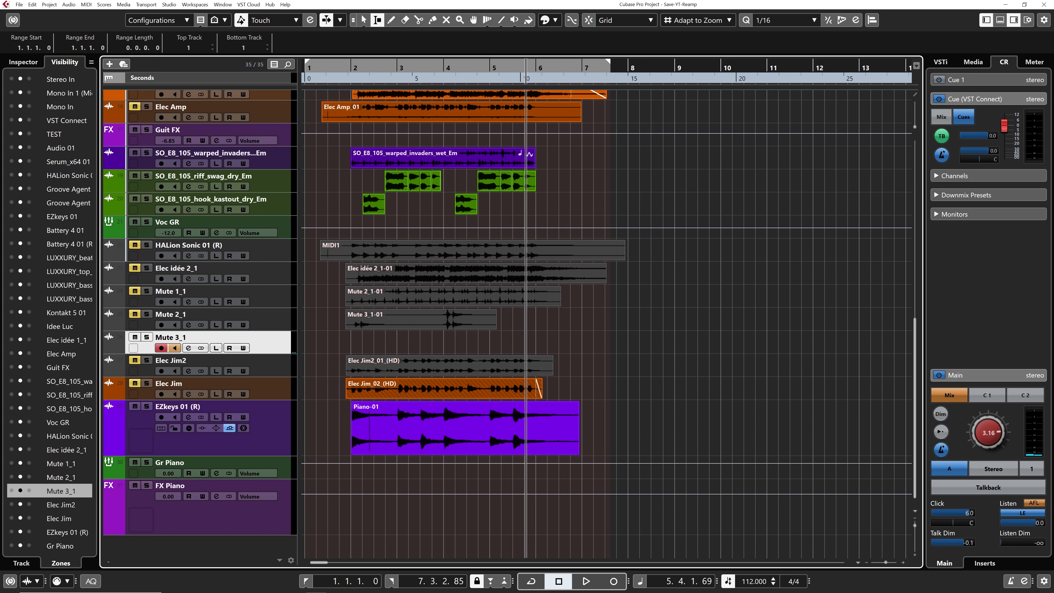
- Play from bar 8 and punch-record a take on Mute 3_1 from about bar 13 to bar 16
click(629, 70)
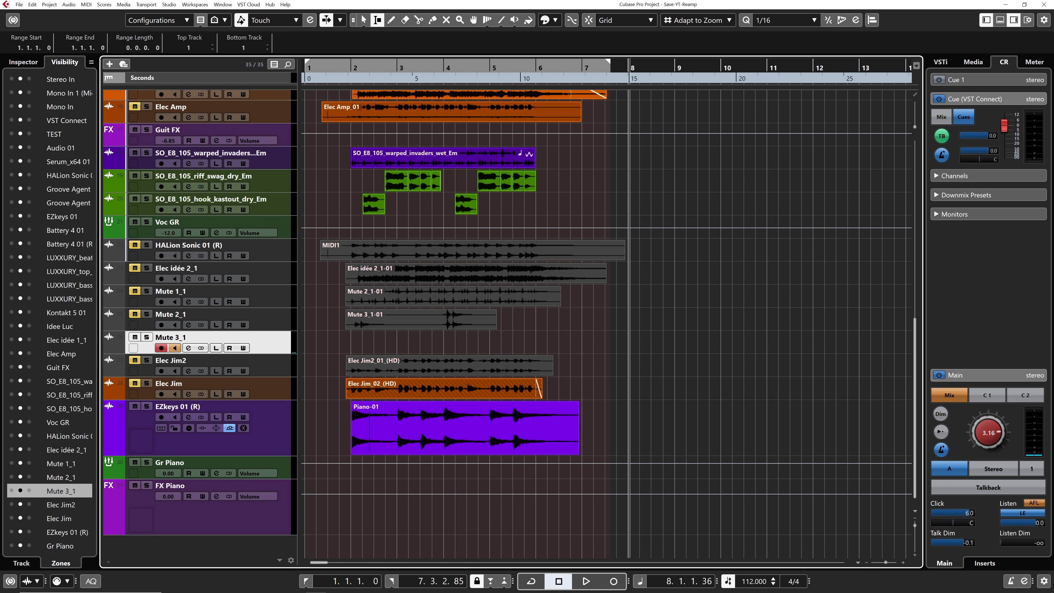
key(space)
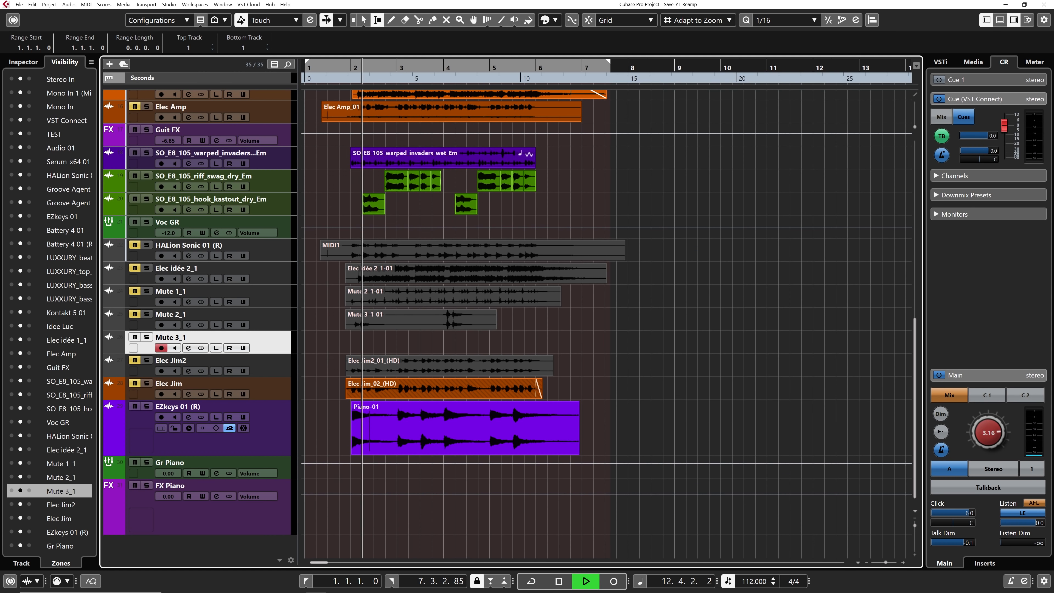
key(KP_Multiply)
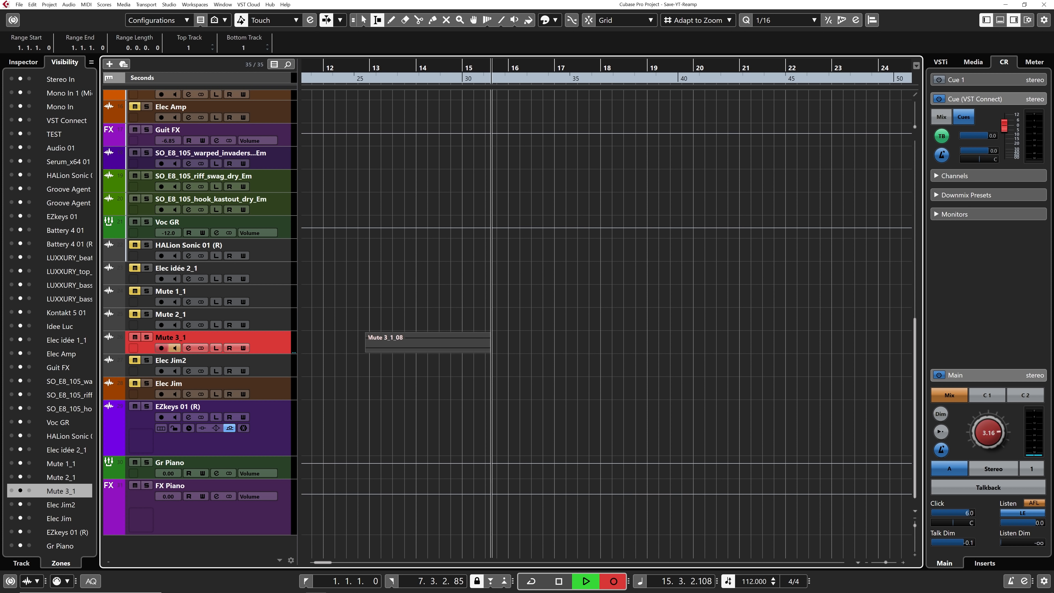
key(KP_Multiply)
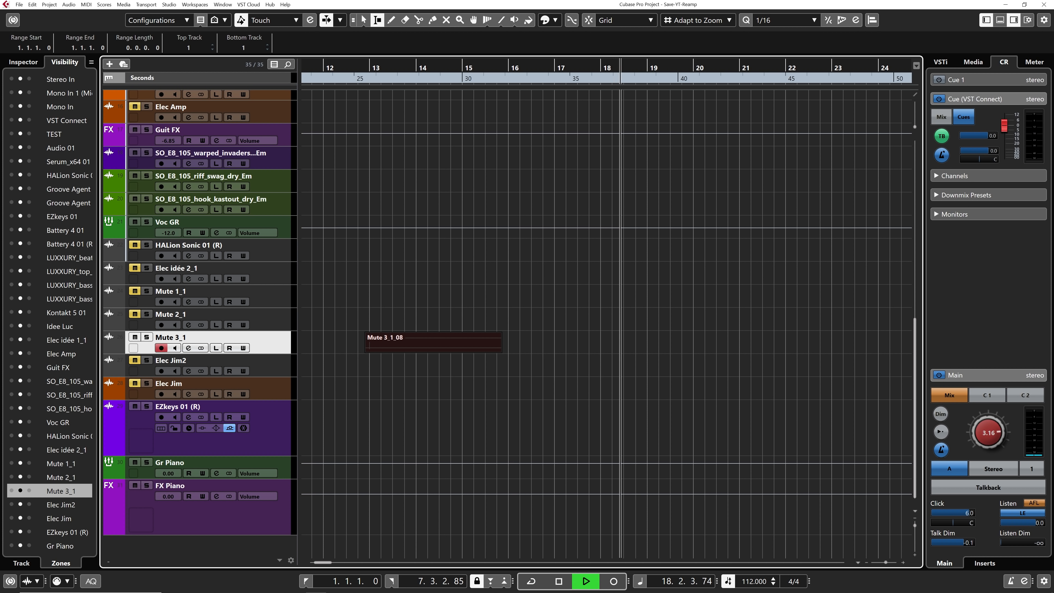
key(space)
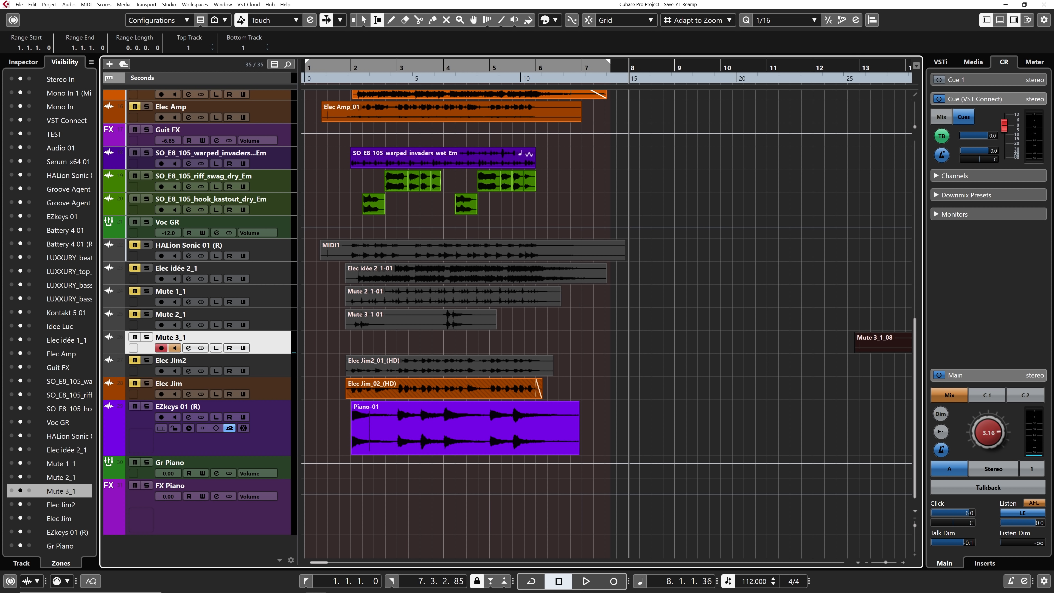
- Cycle through the Auto Monitoring modes and disarm recording on the Mute 3_1 track
click(734, 273)
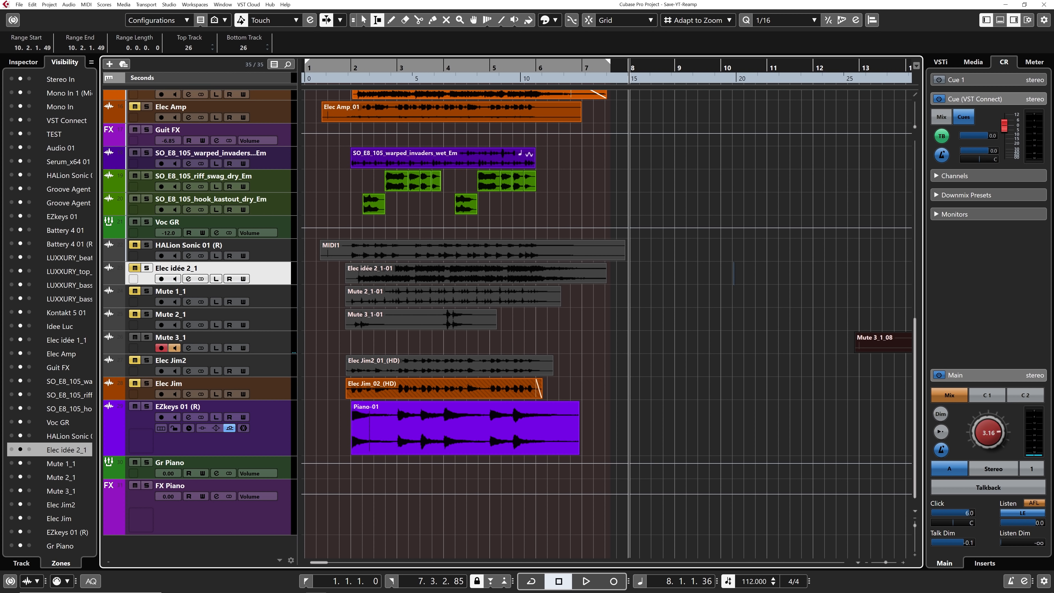
key(alt+m)
key(alt+m)
key(alt+m)
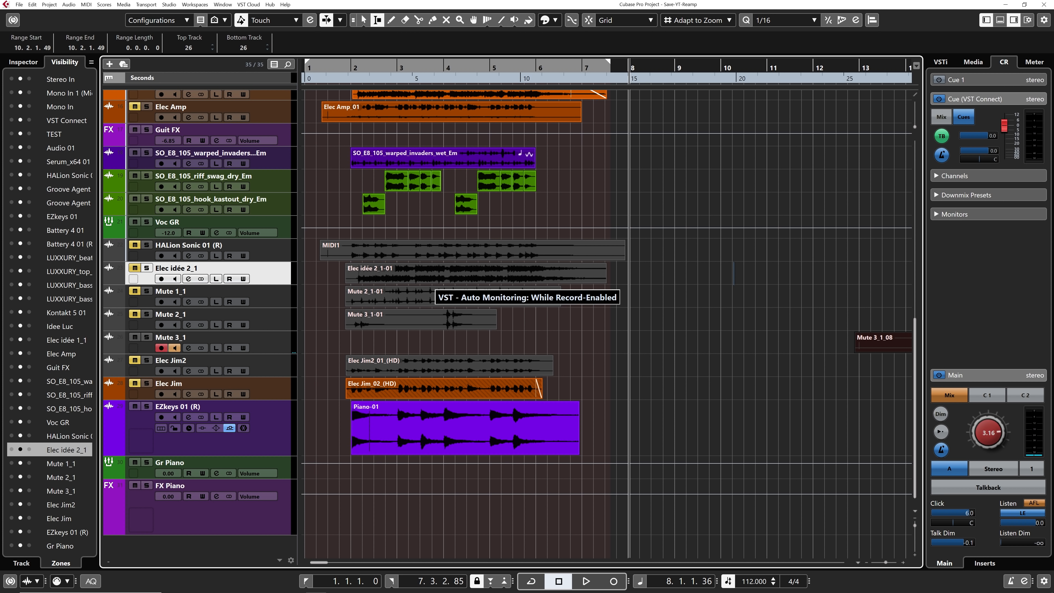
key(alt+m)
key(alt+m)
click(162, 348)
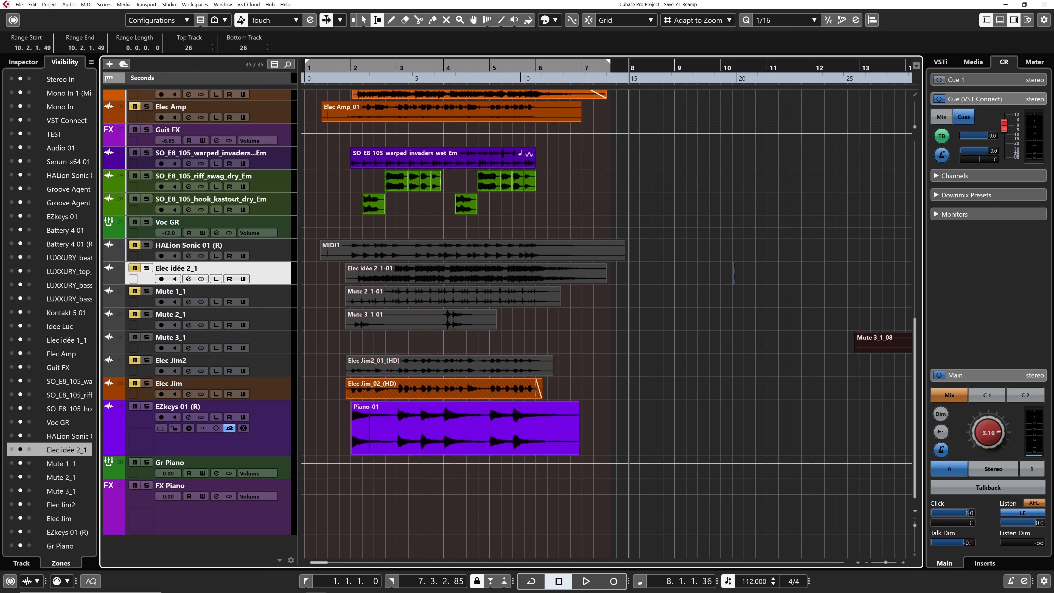
- Look up the VST - Auto Monitoring entry in the key commands by searching for "auto", and close the window
click(49, 4)
mouse_move(33, 5)
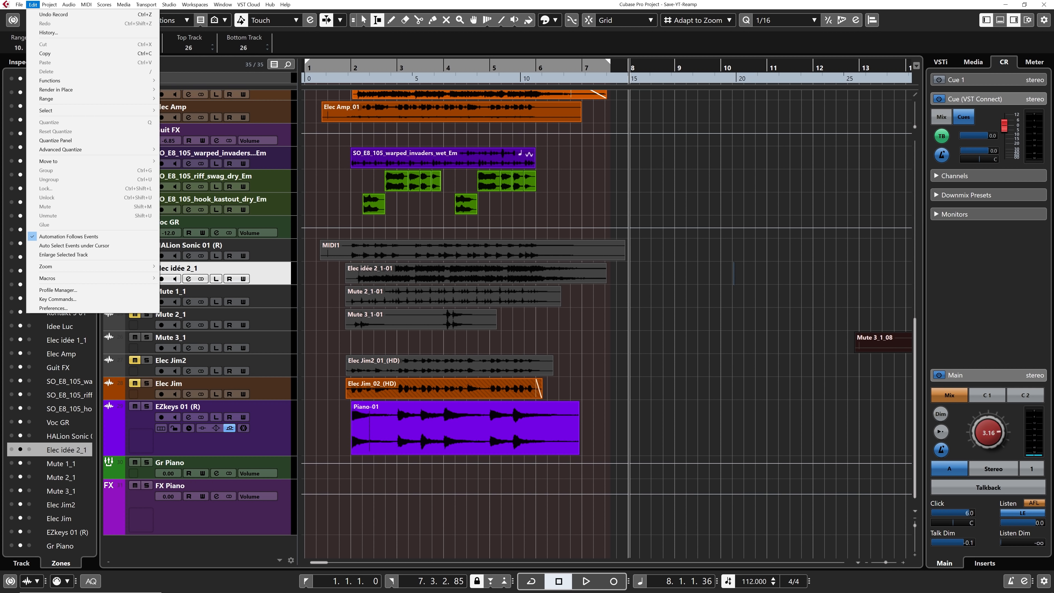
click(57, 299)
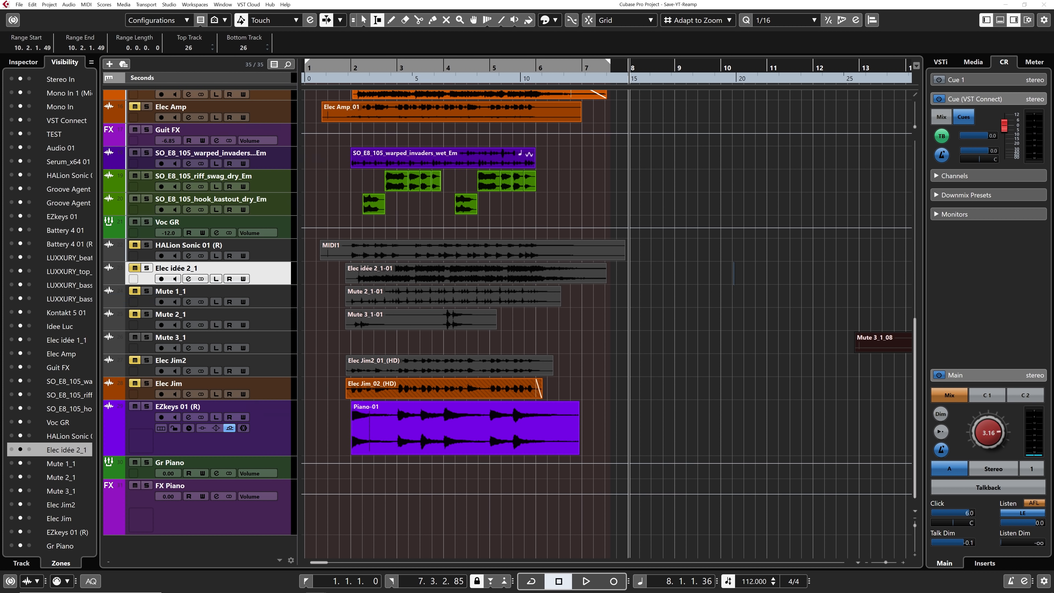
text(auto)
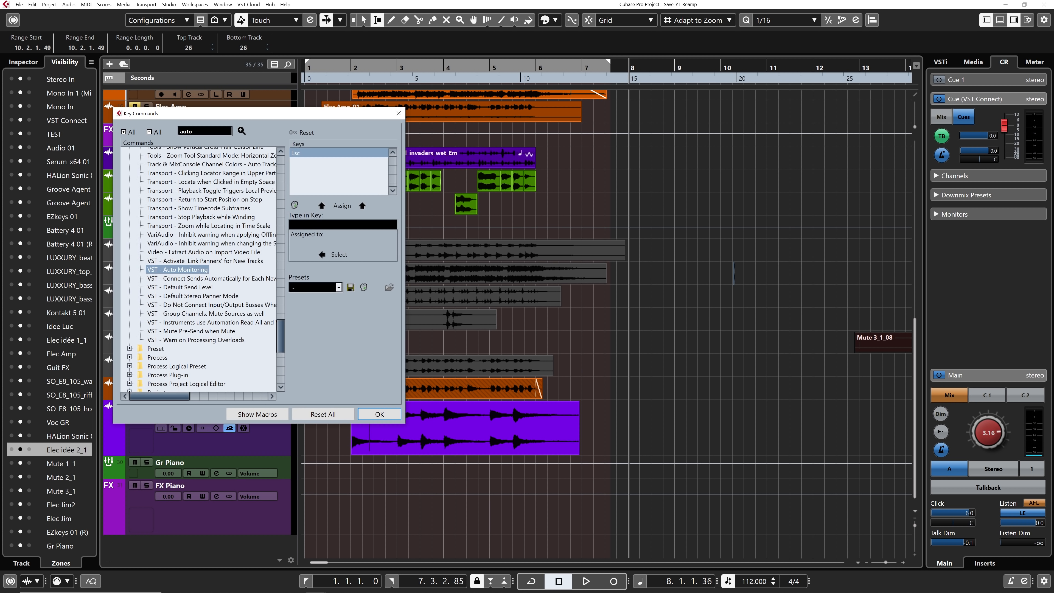
key(Return)
key(Return)
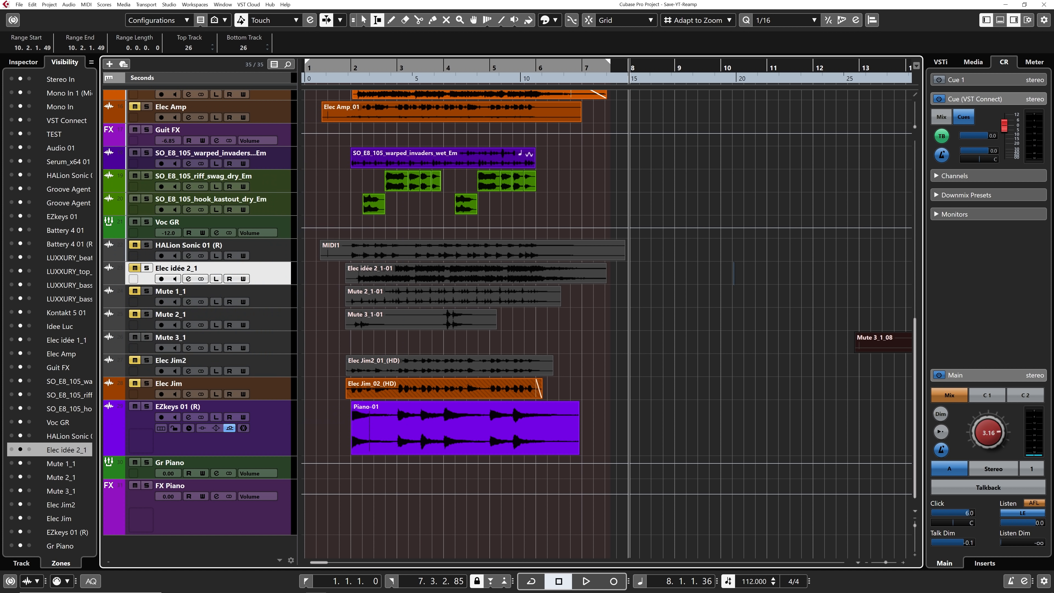
- Switch the Auto Monitoring mode and toggle record enable on the Mute 3_1 track to check its monitoring behaviour
key(alt+m)
click(199, 337)
key(r)
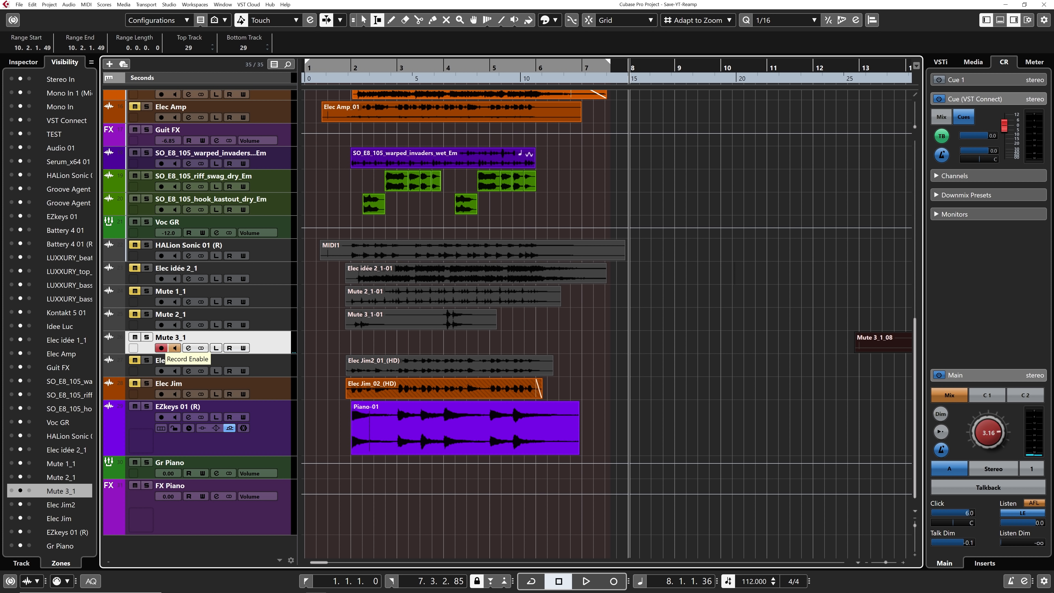
key(r)
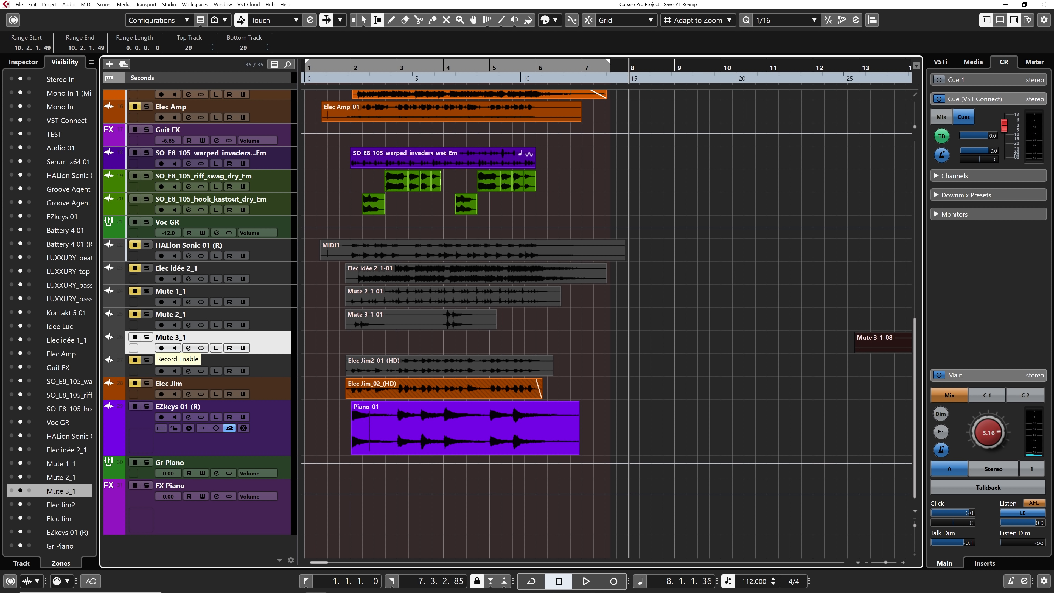
key(r)
- Show the Volume automation lane of the EZkeys 01 (R) track and enlarge its height
click(208, 443)
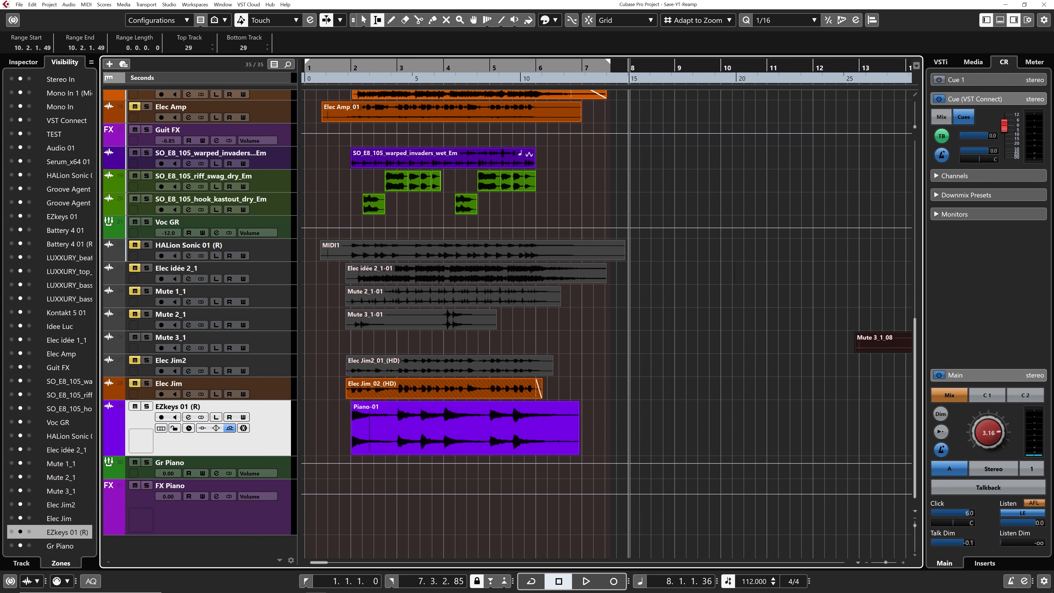
click(109, 451)
scroll(498, 291, down, 2)
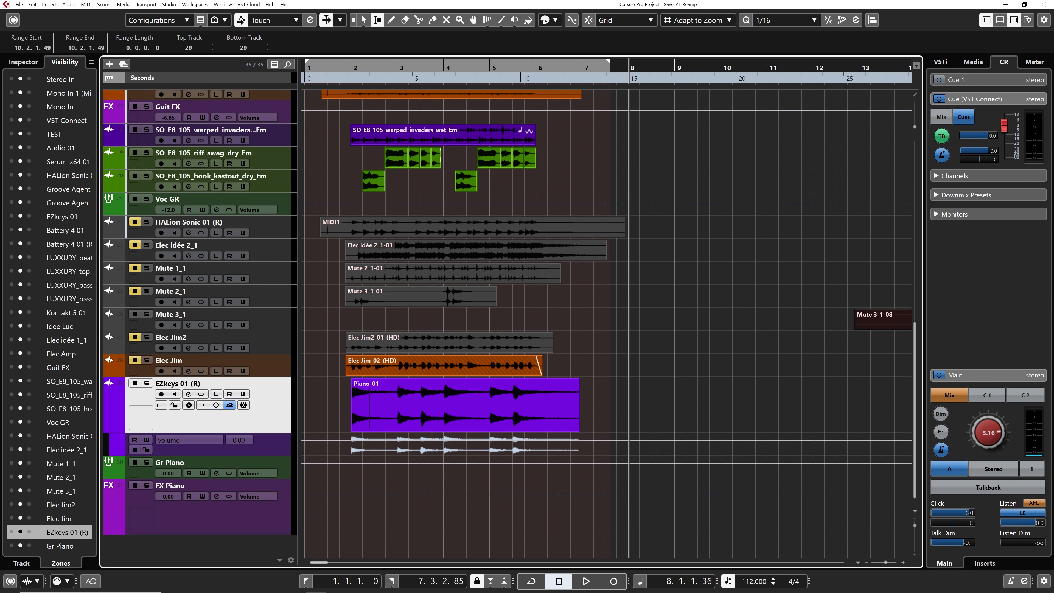
drag(208, 456, 208, 511)
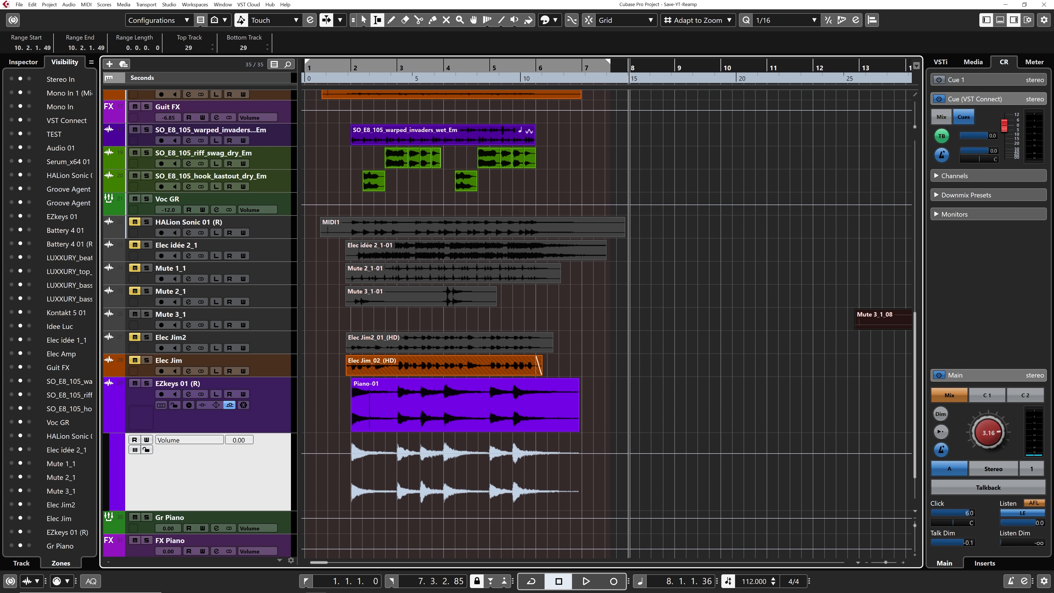
- Draw a zigzag of five volume automation points under Piano-01, from about -7.09 at bar 2 to about -11.3 near the end of bar 5
key(1)
click(357, 464)
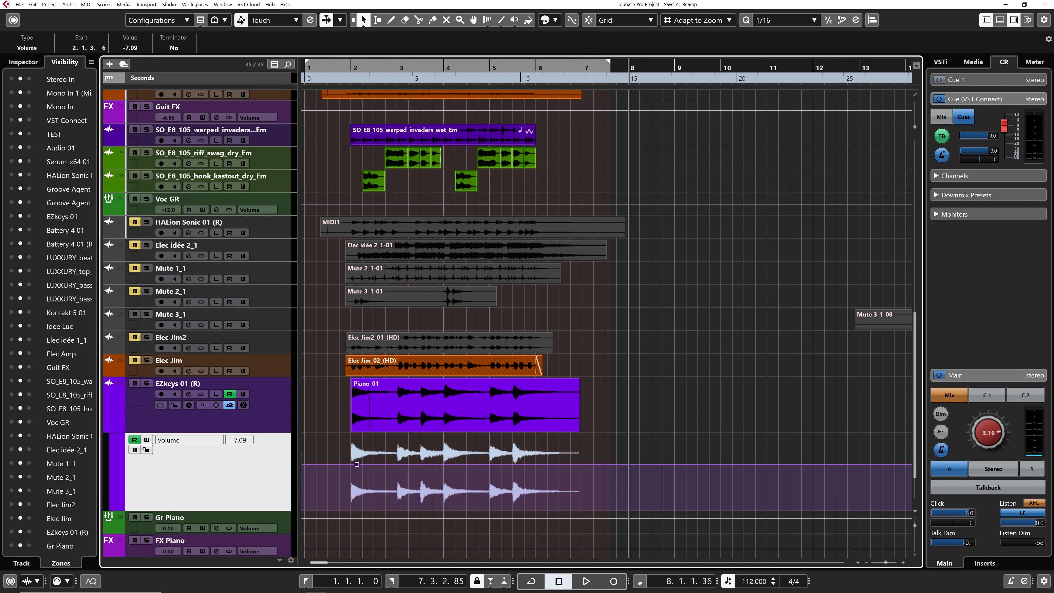
click(393, 449)
click(432, 472)
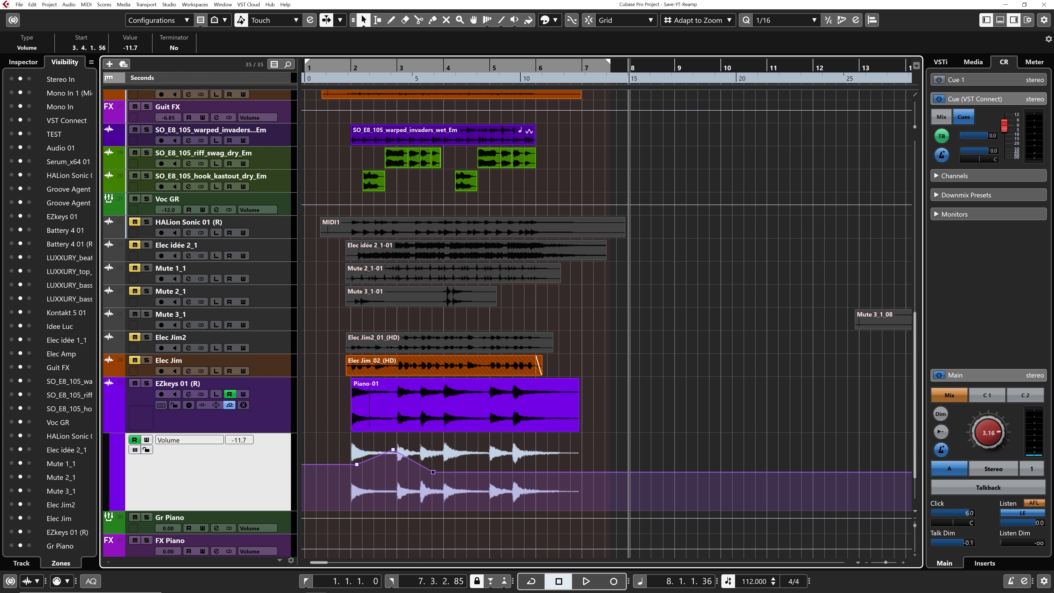
click(467, 472)
drag(467, 473, 531, 470)
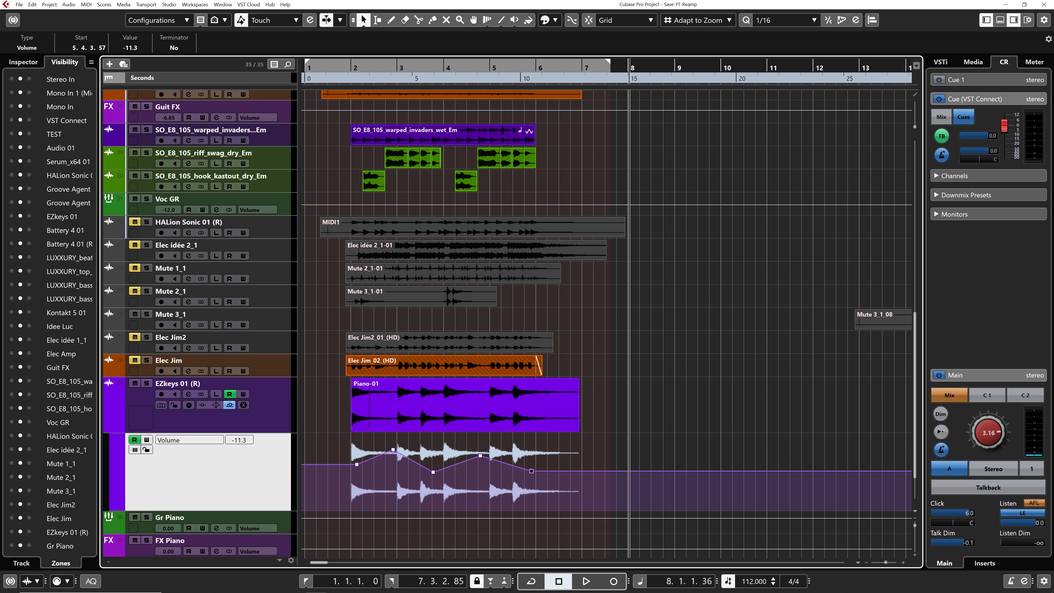
click(578, 465)
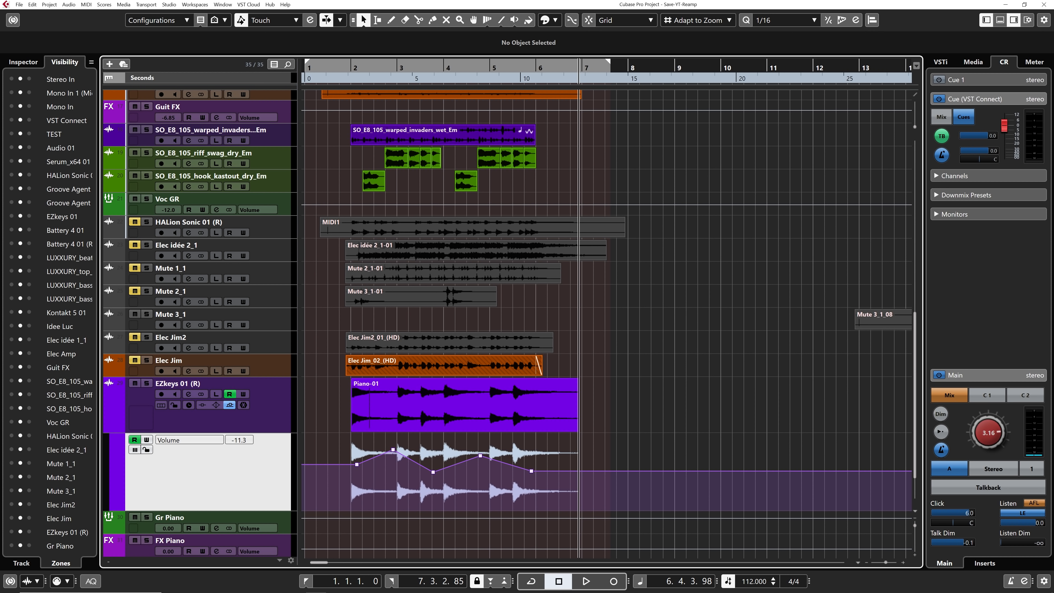
- Set the value of the last volume automation point to 5 in the info line
click(531, 471)
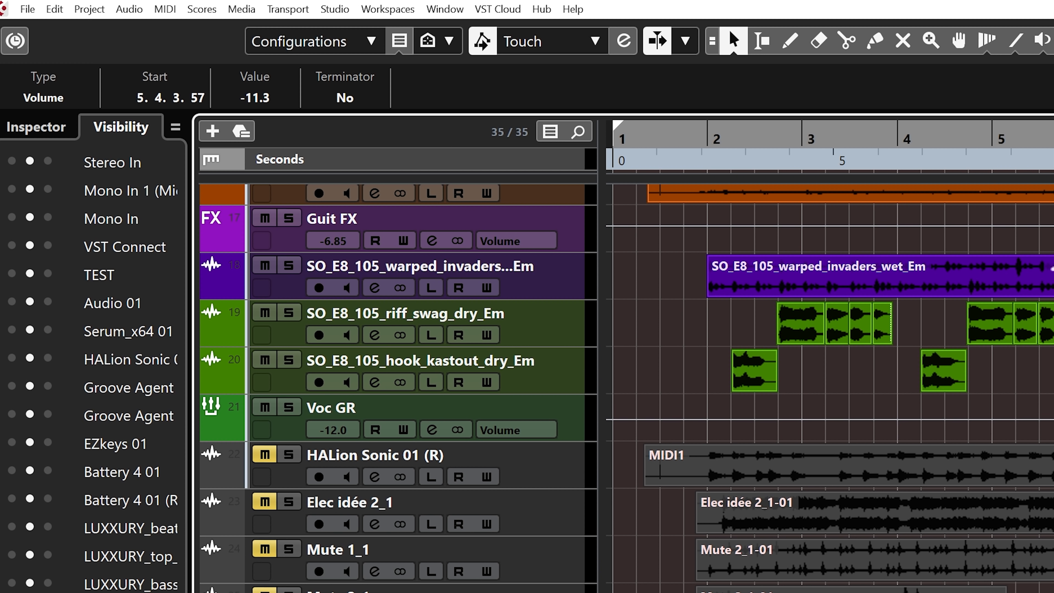
click(255, 97)
text(5)
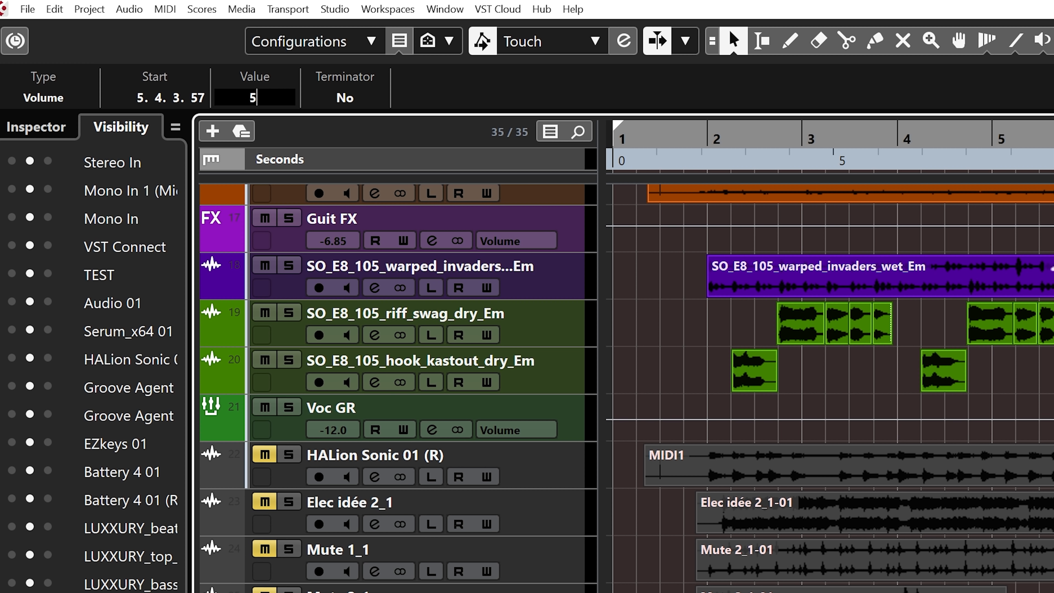
key(Return)
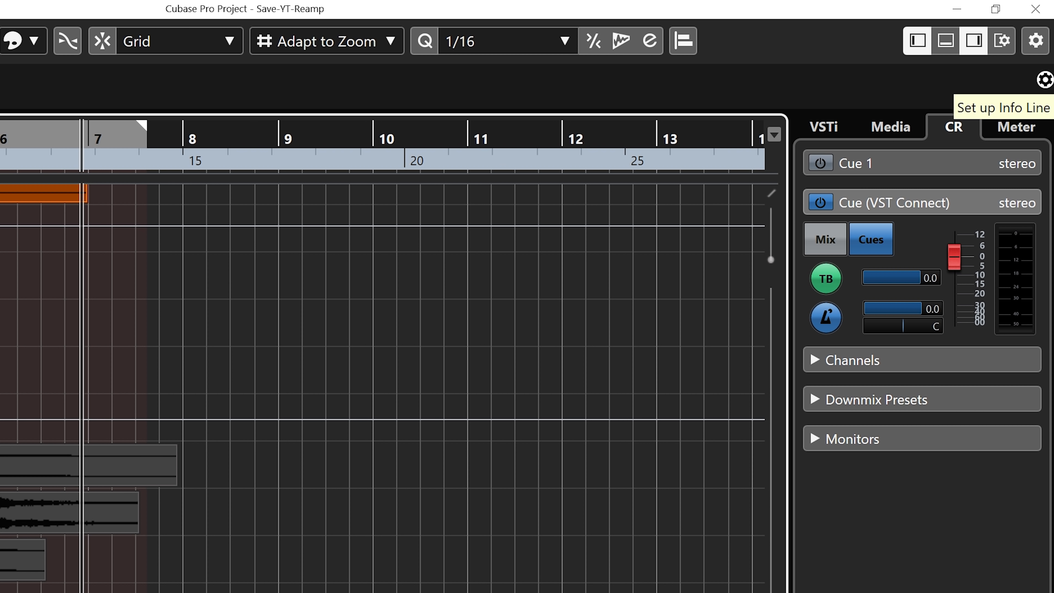
- Check the info line's element options, and turn the Info Line off and on again in the window layout setup
click(1044, 80)
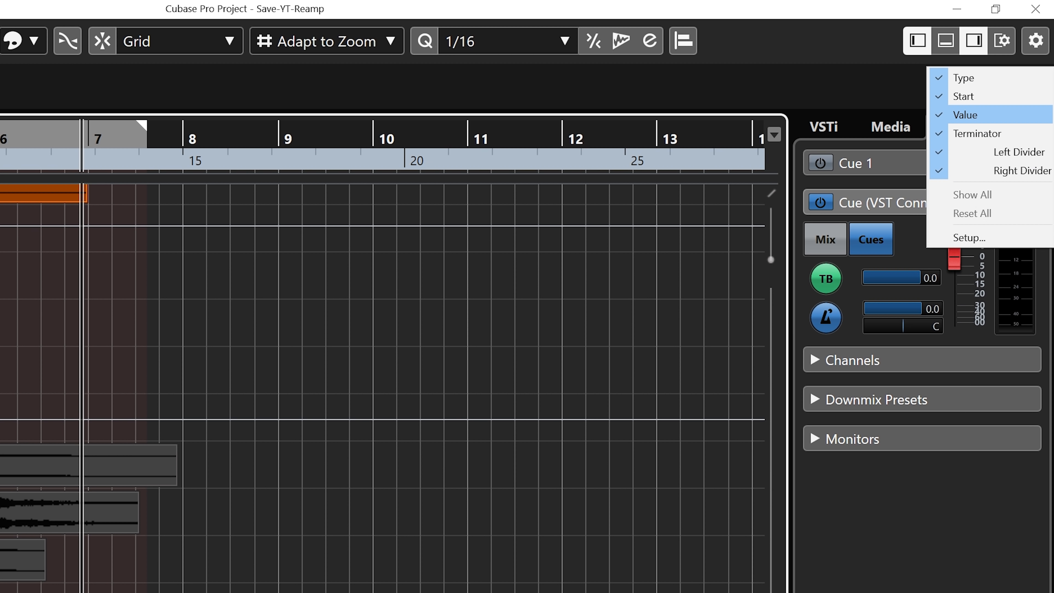
click(965, 115)
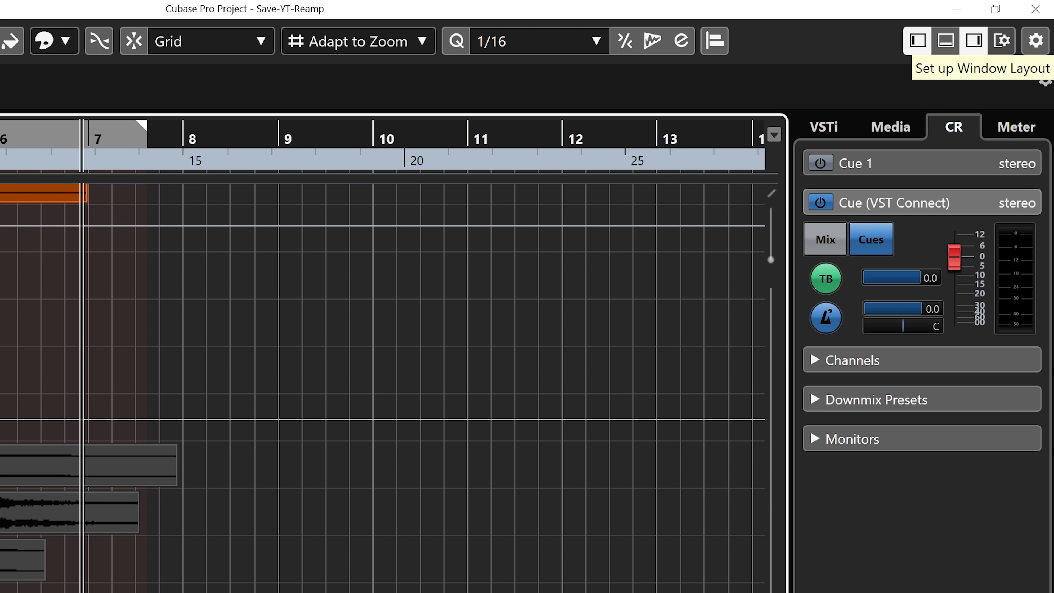
click(1001, 41)
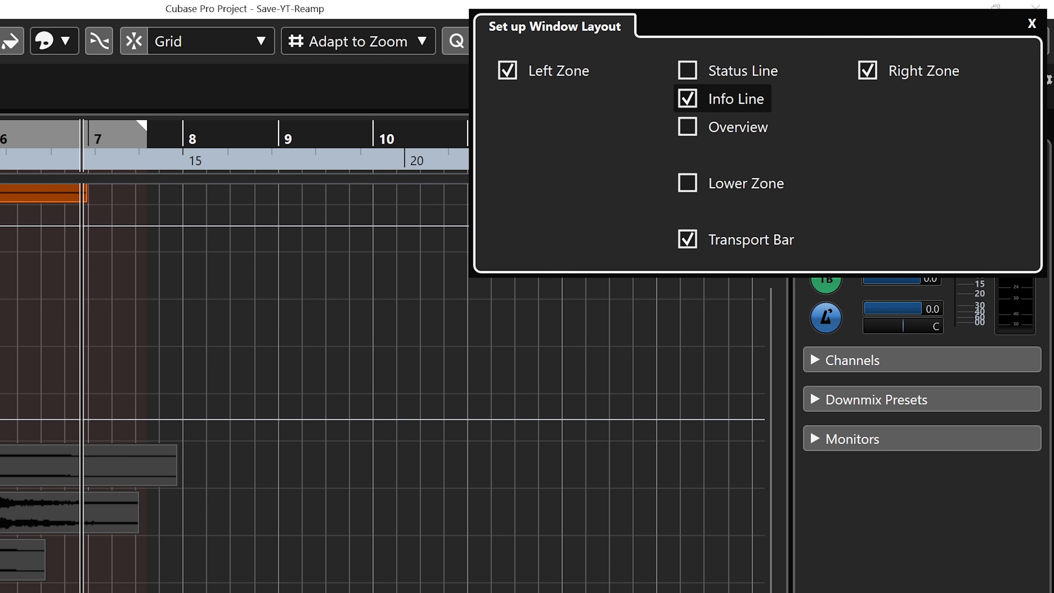
click(723, 99)
click(722, 99)
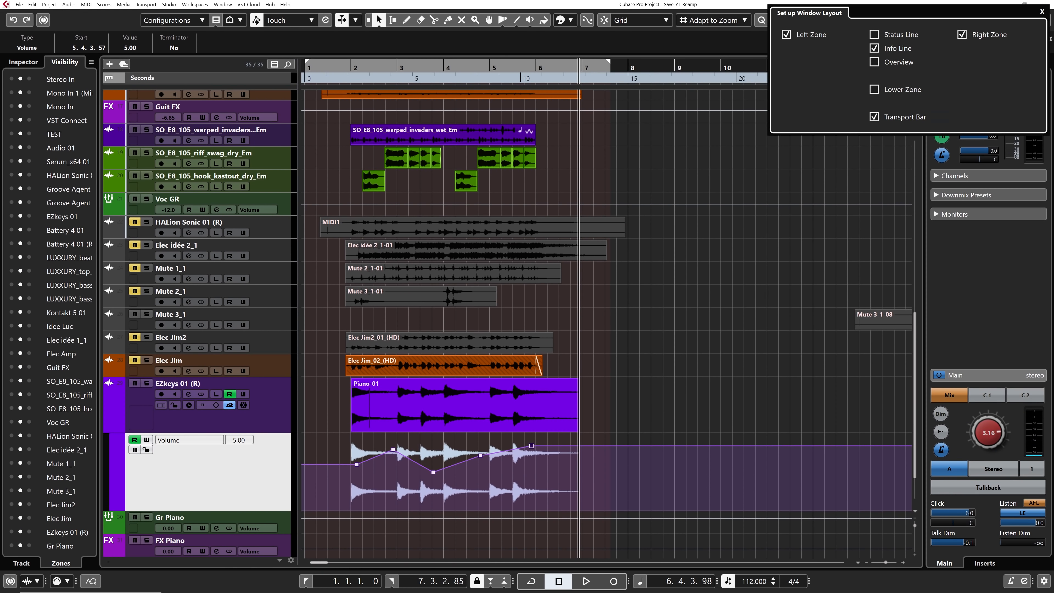
key(Escape)
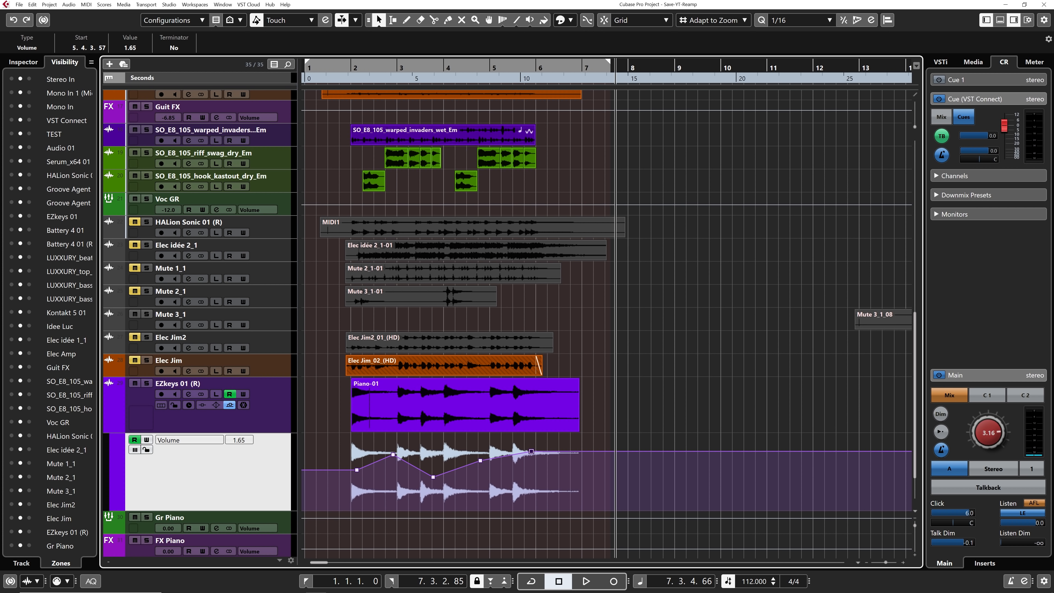
- Select the volume automation points under the Piano-01 event
drag(583, 480, 331, 455)
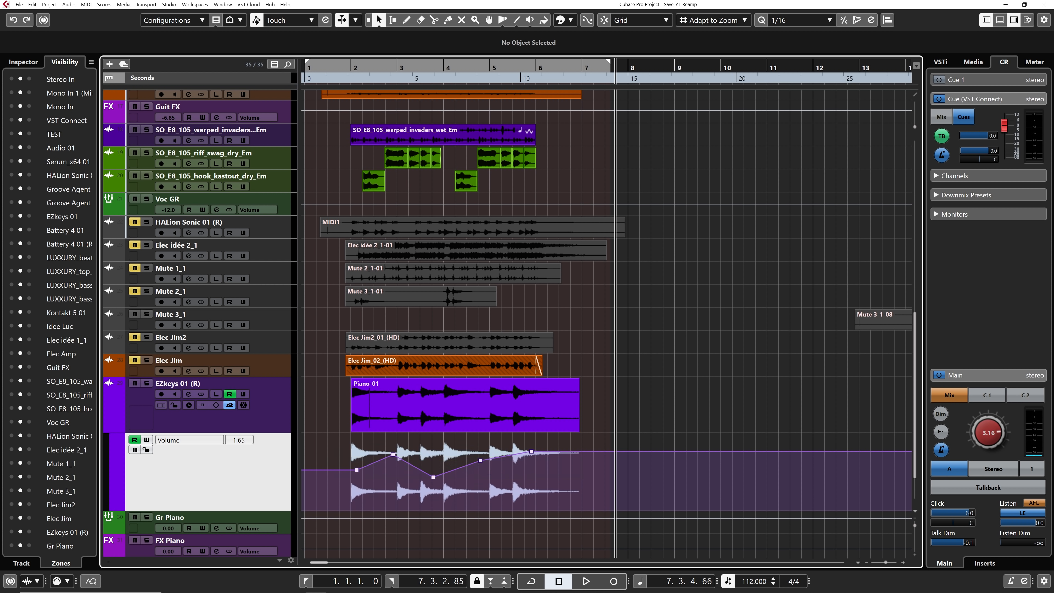